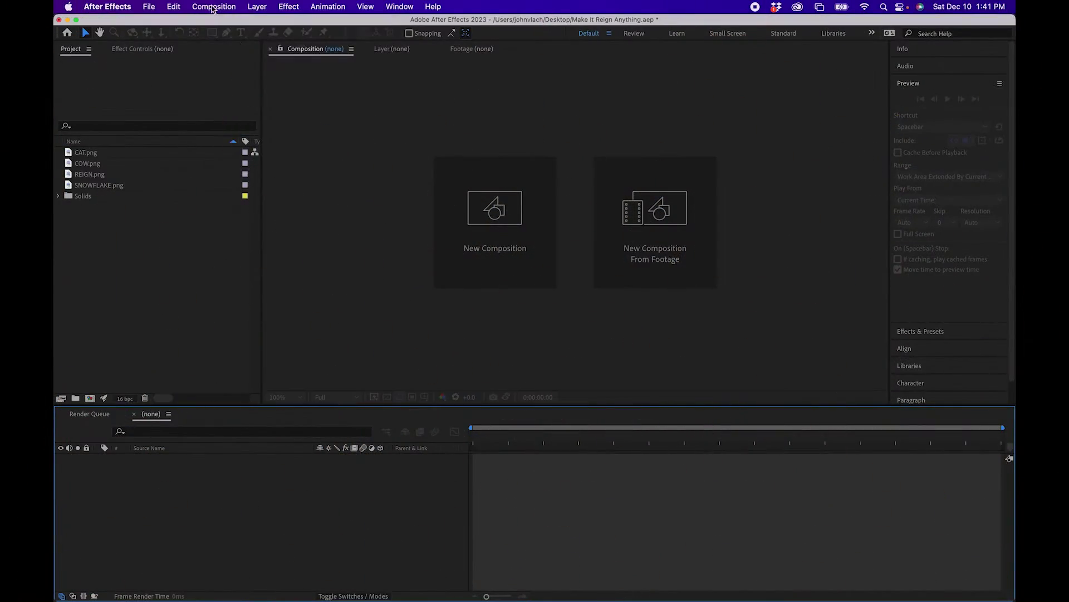
- Open the Composition menu in the Make It Reign Anything project
click(212, 9)
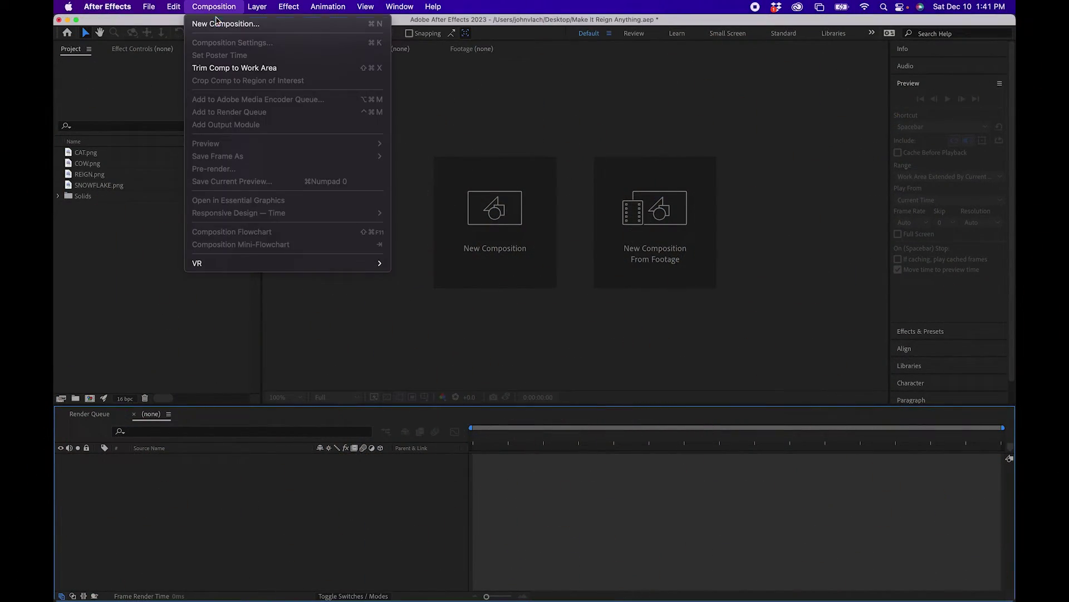
- Create a 1920x1080, 29.97 fps, 30-second composition named MAKE IT RAIN
click(218, 21)
text(MAKE IT RAIN)
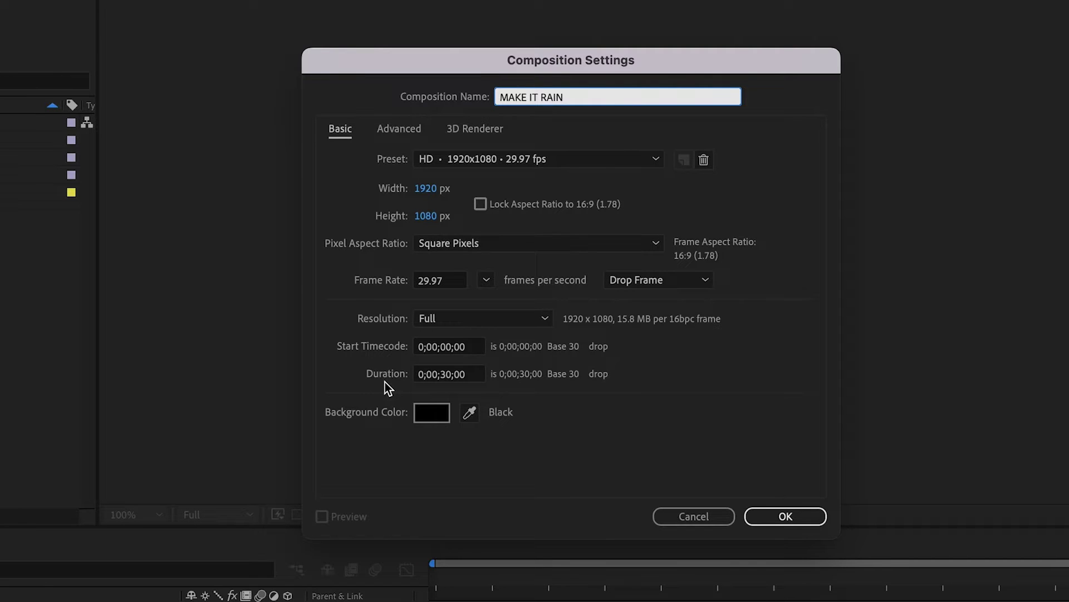
click(782, 518)
click(89, 196)
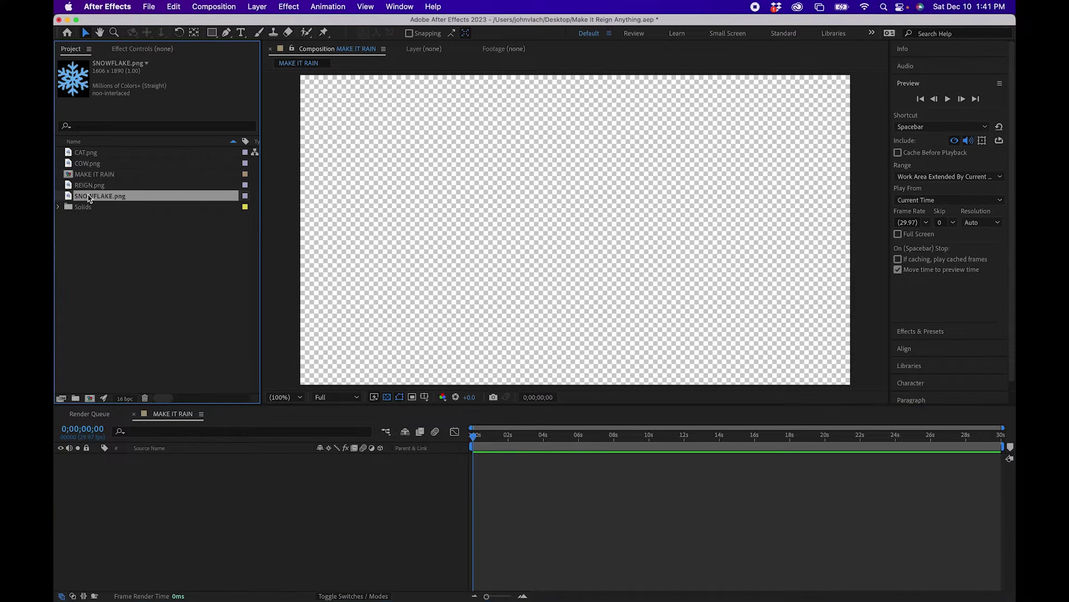
click(87, 186)
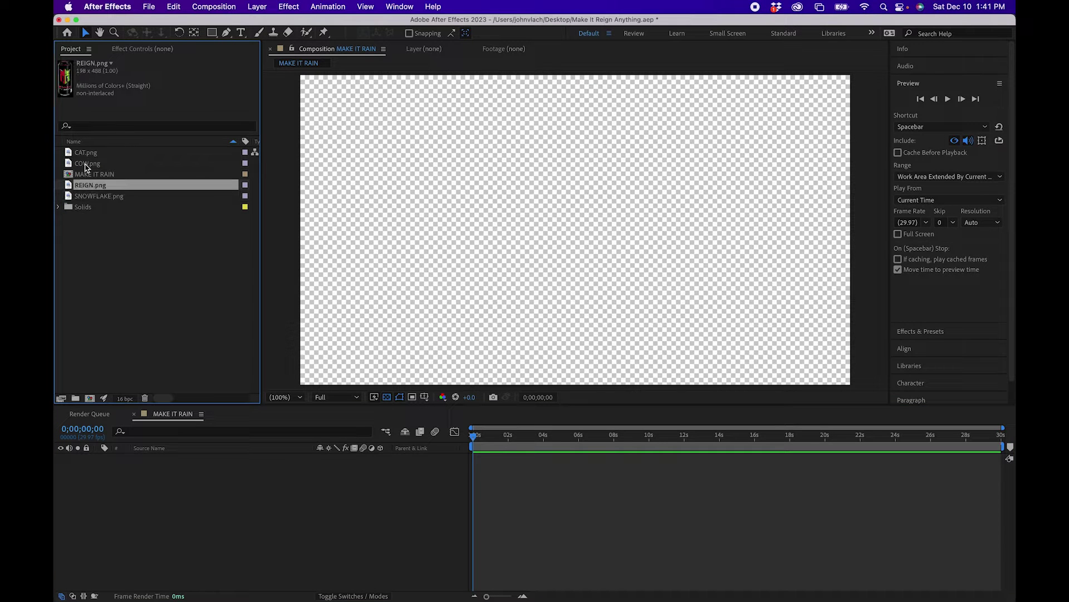
click(87, 164)
click(85, 153)
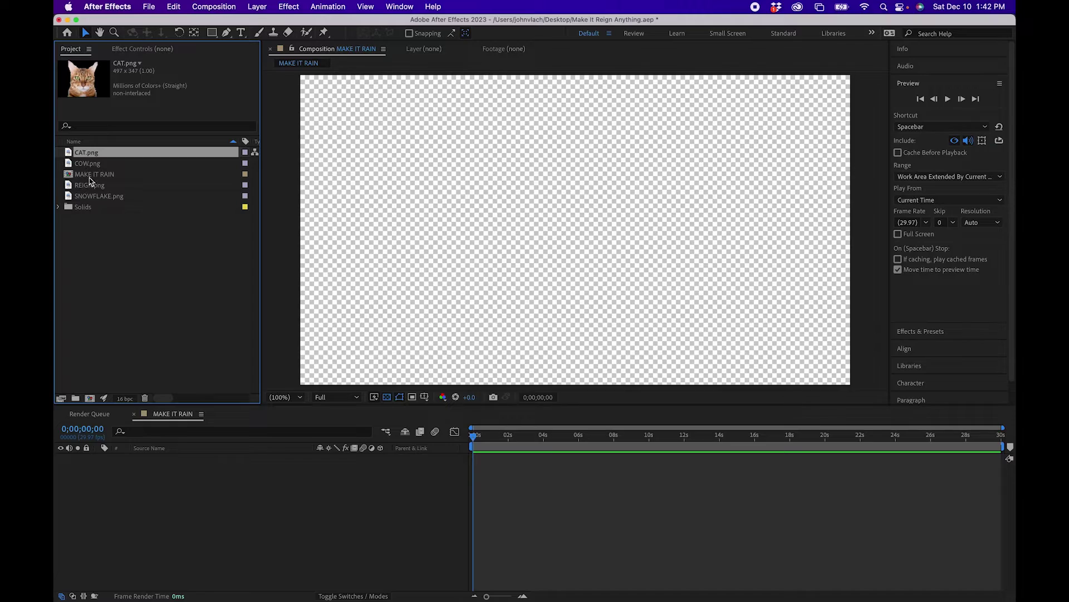
click(87, 185)
- Add REIGN.png as a layer and create a comp-sized white solid named PARTICLES above it
drag(84, 188, 186, 497)
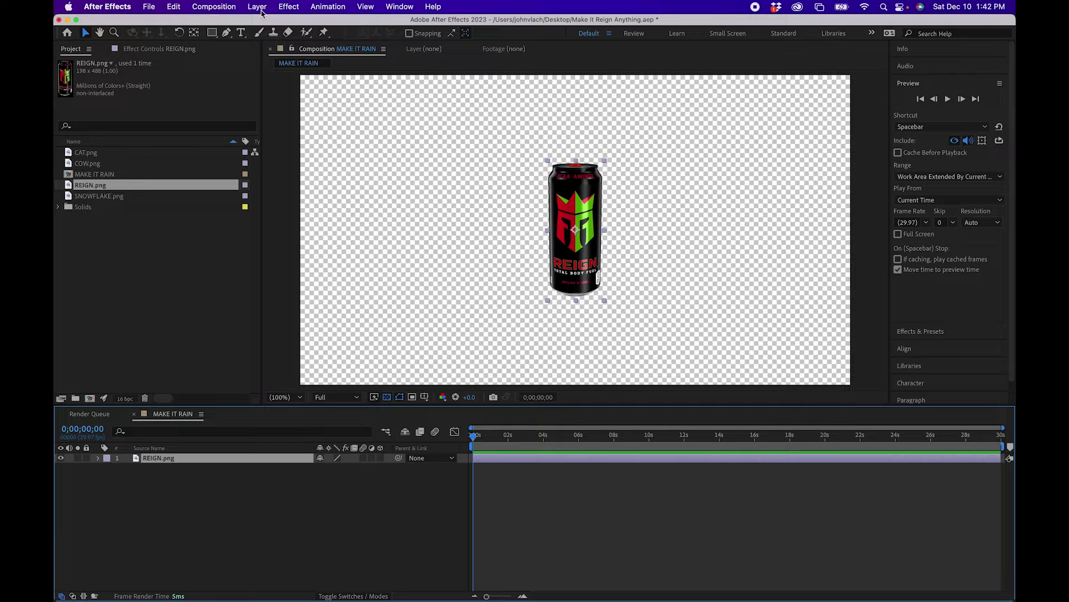
click(261, 7)
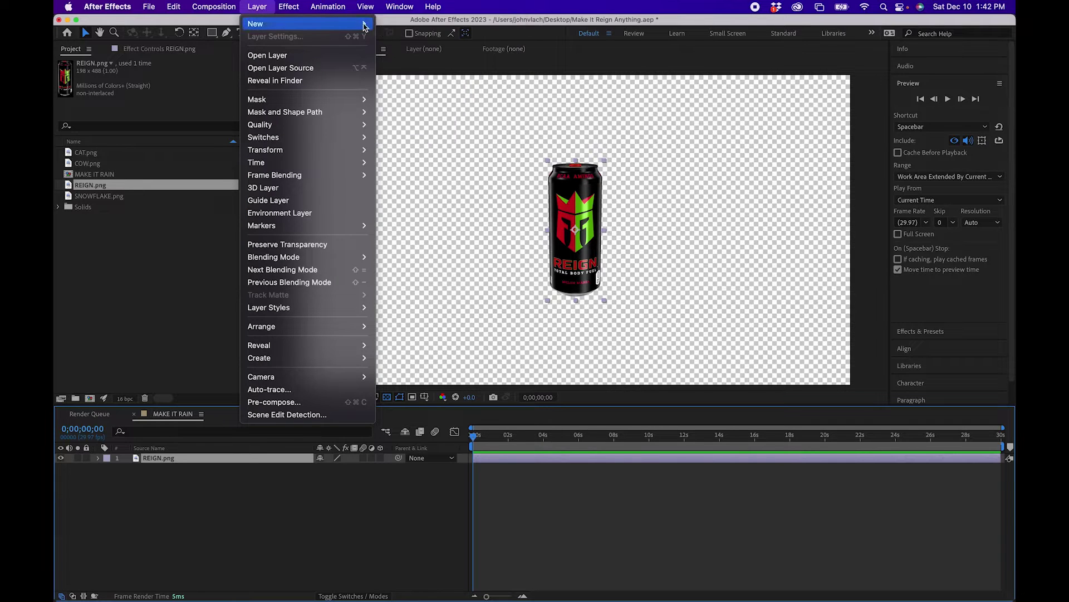
mouse_move(335, 23)
click(401, 35)
text(PAR)
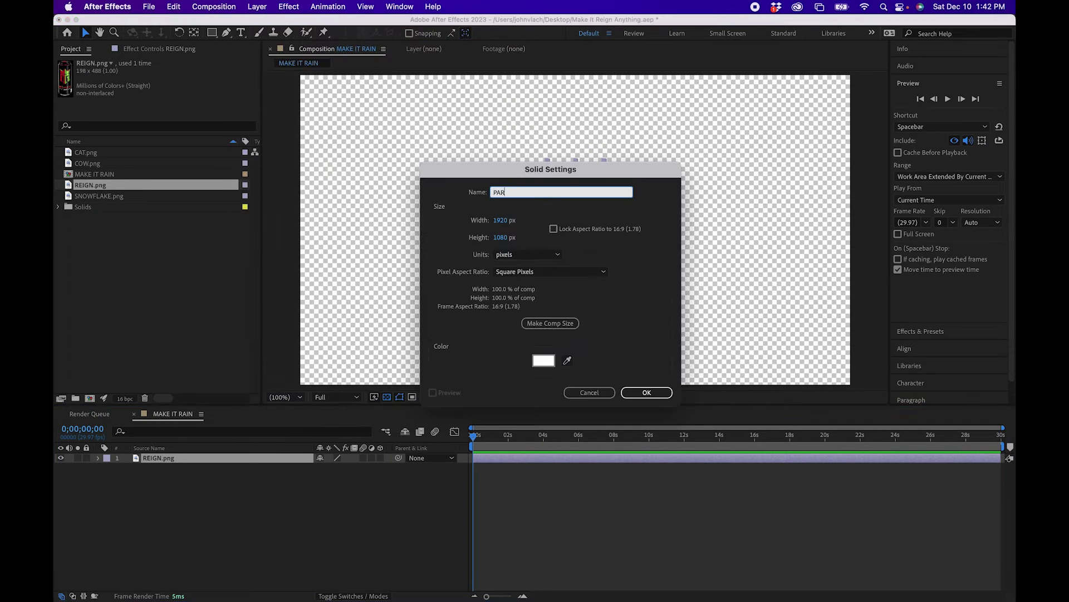
text(TICLES)
click(550, 324)
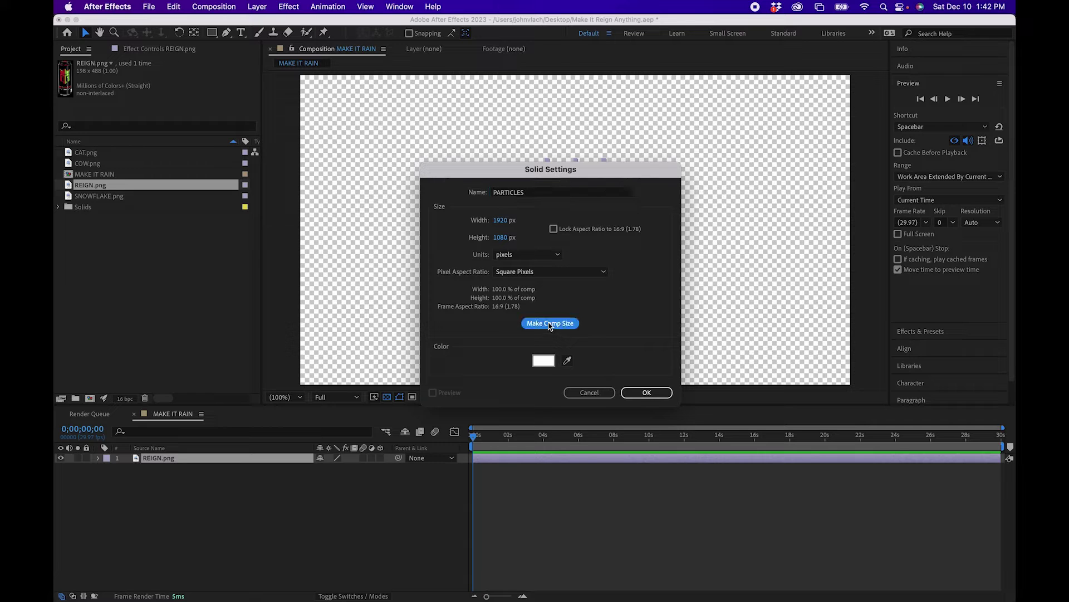
click(647, 392)
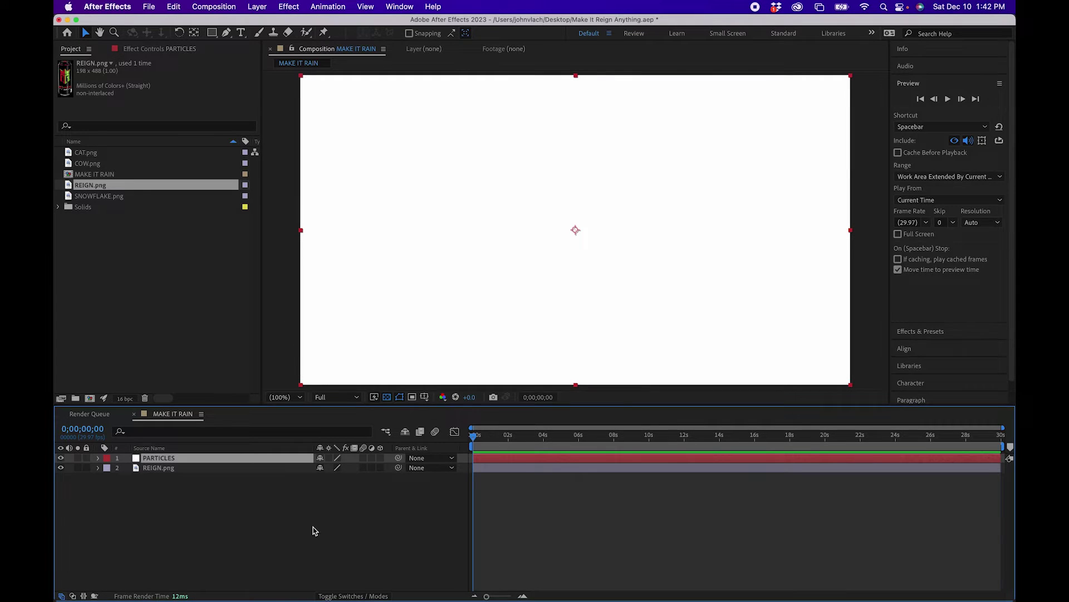
key(super+5)
- Apply CC Particle World to the PARTICLES solid and scrub to about 4 seconds
click(918, 104)
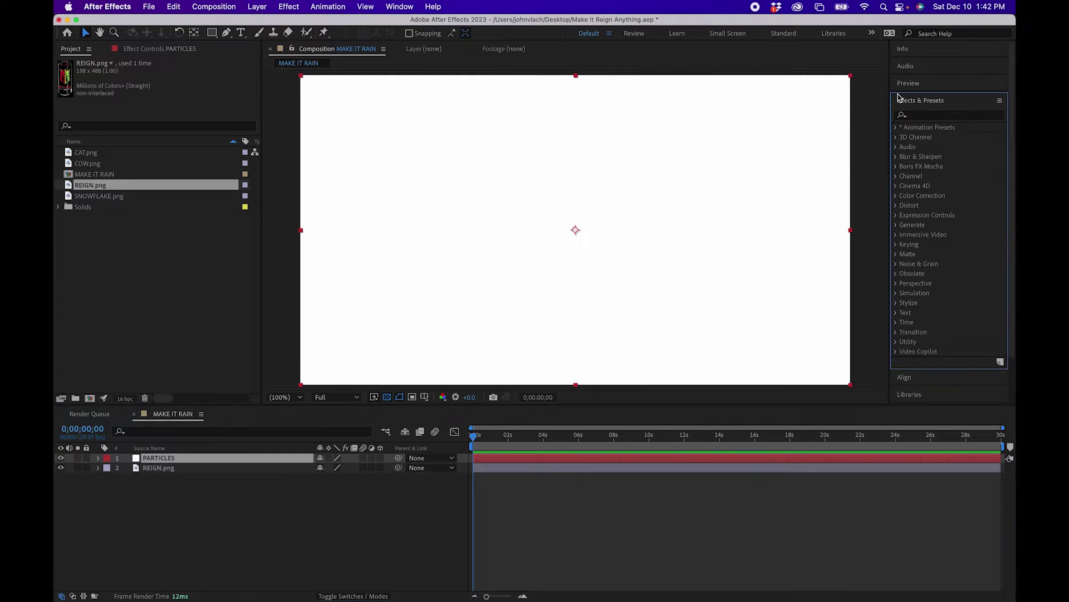
click(918, 117)
text(cc part)
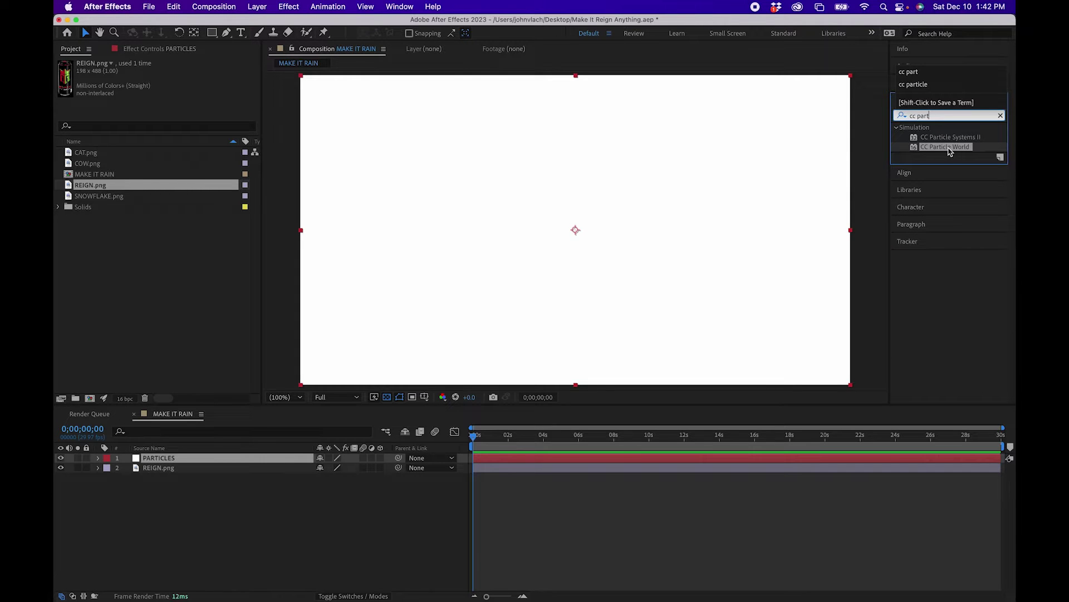
drag(949, 149, 545, 200)
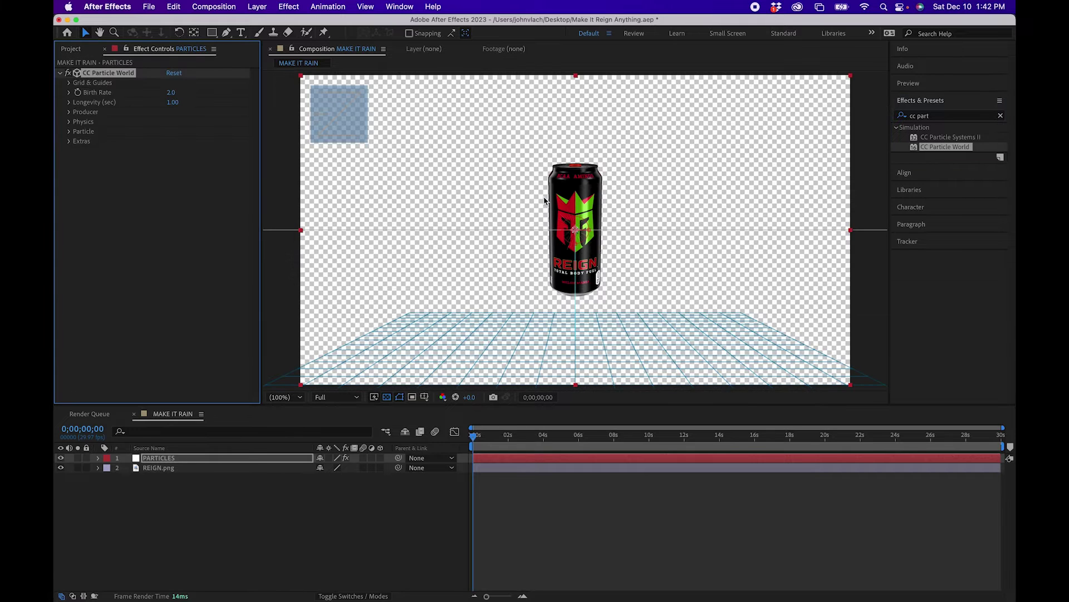
drag(493, 435, 554, 438)
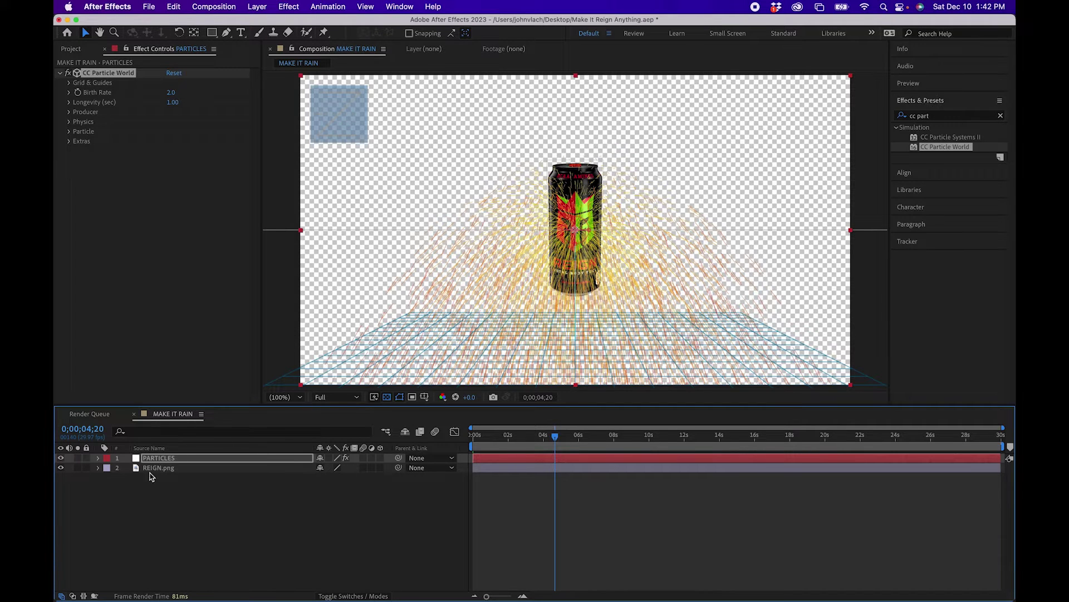
click(150, 468)
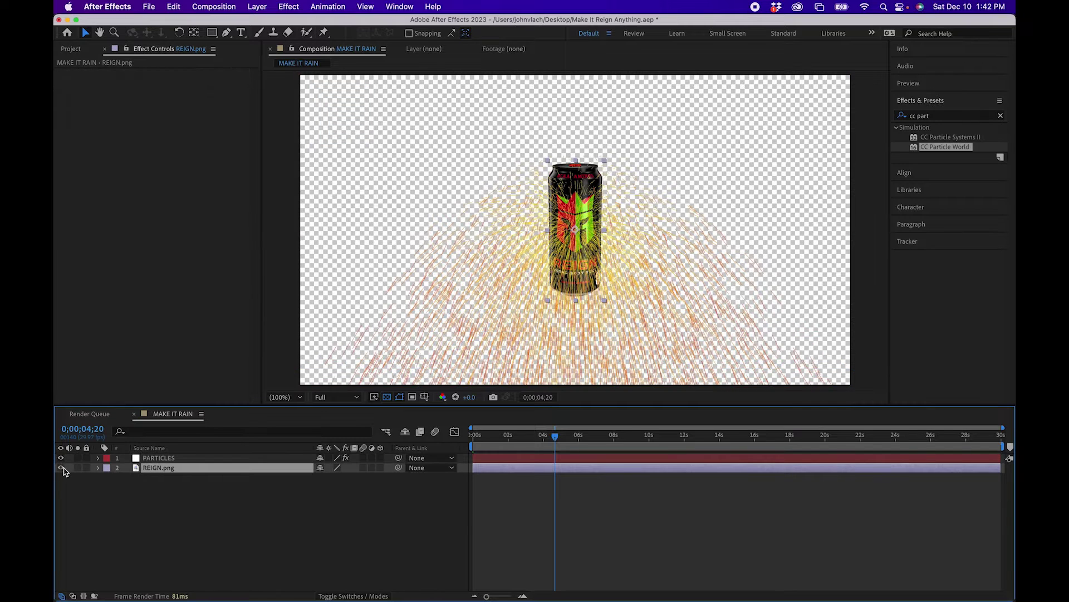
- Hide the REIGN.png layer and set CC Particle World's Particle Type to Textured Square
click(61, 468)
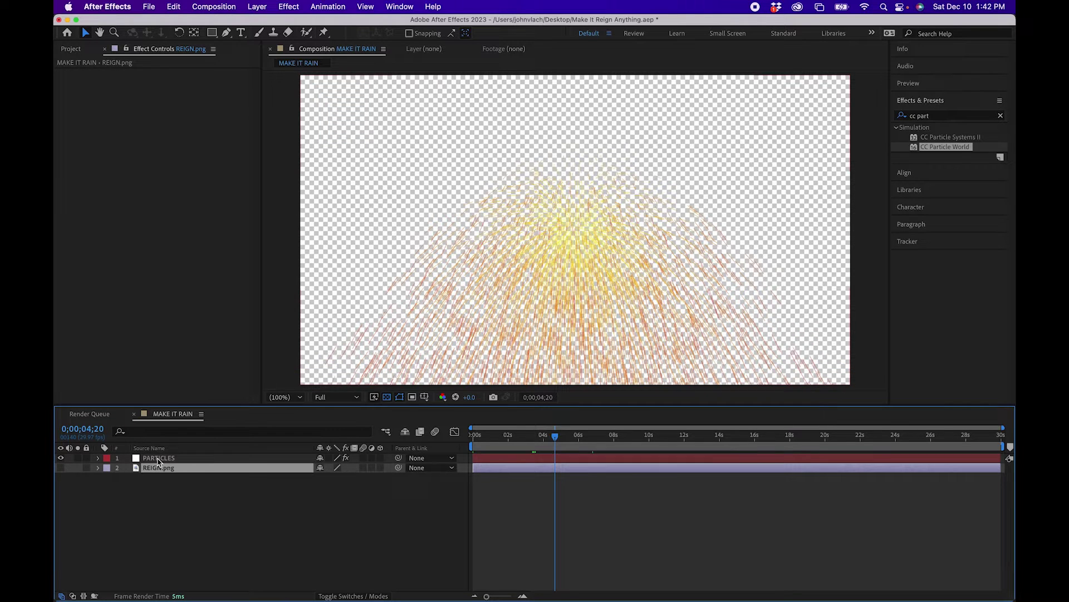
click(158, 459)
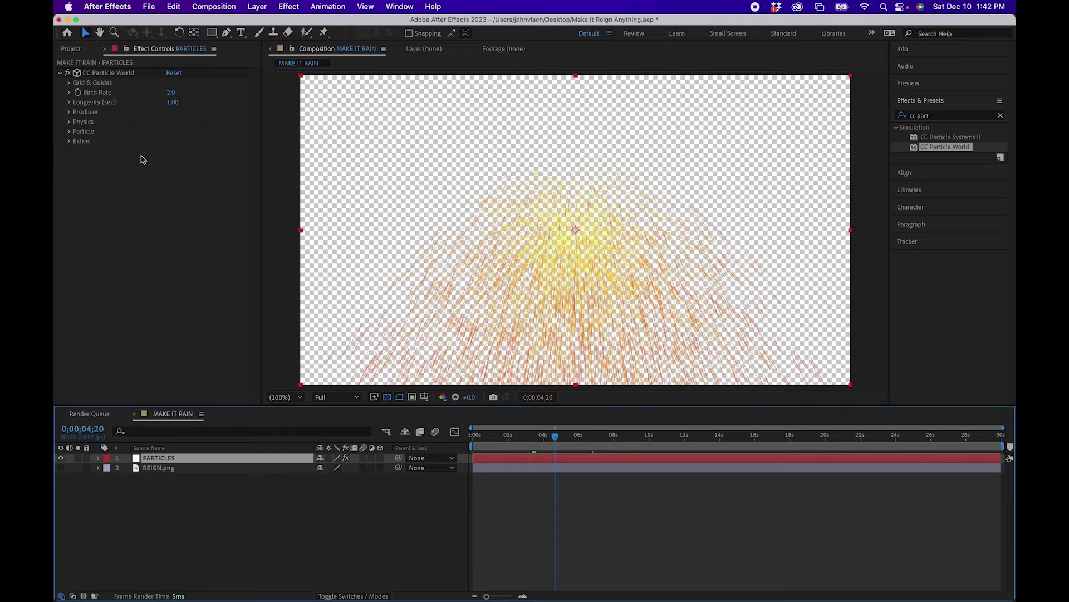
click(69, 132)
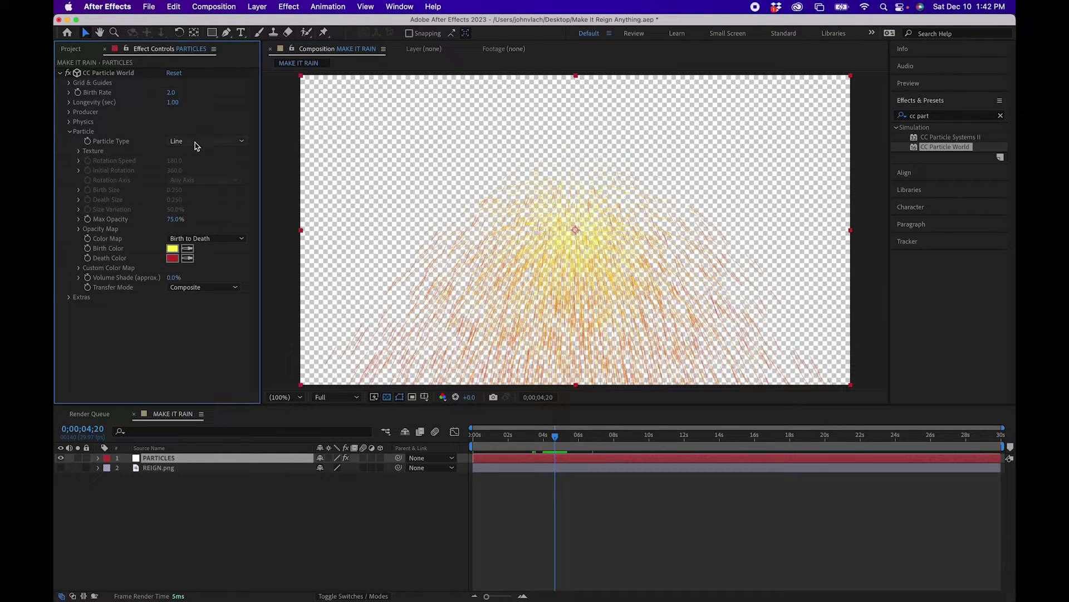
click(196, 142)
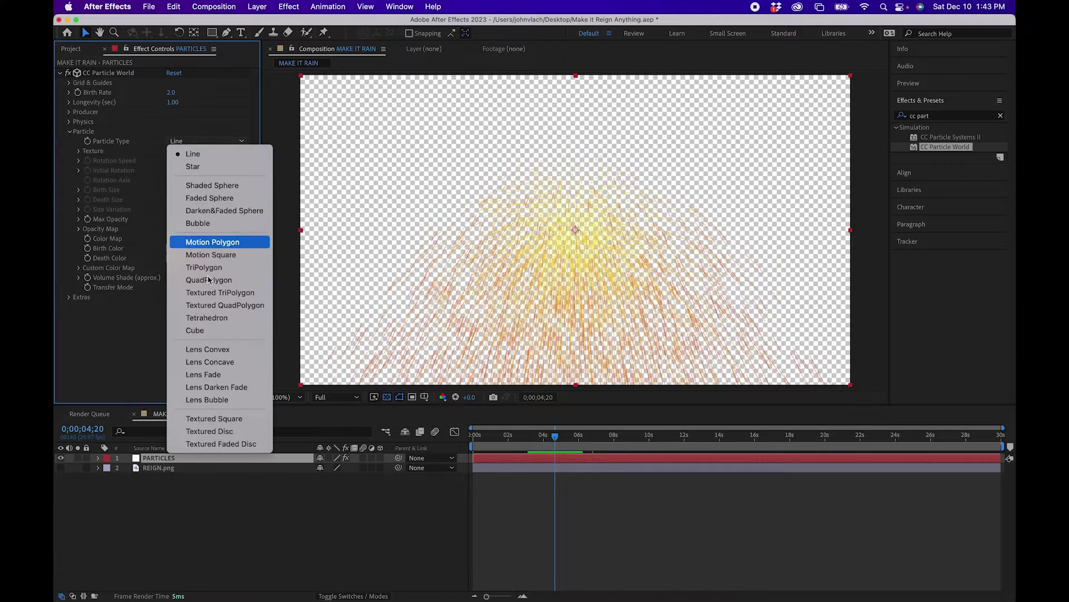
click(233, 420)
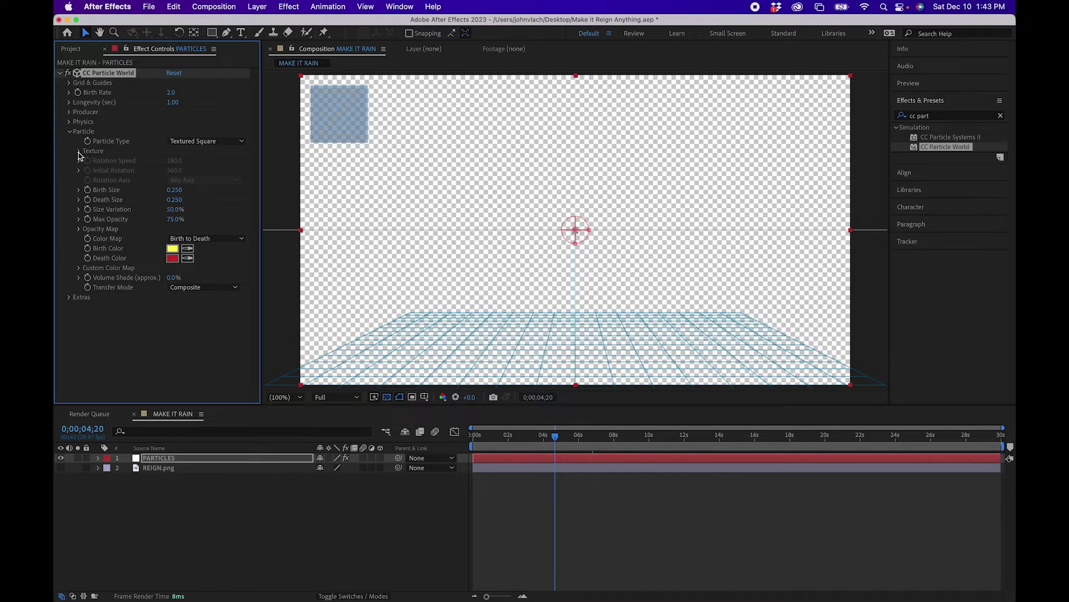
- Set the particle Texture Layer to 2. REIGN.png and preview the can spray near 0;00;06;08
click(79, 151)
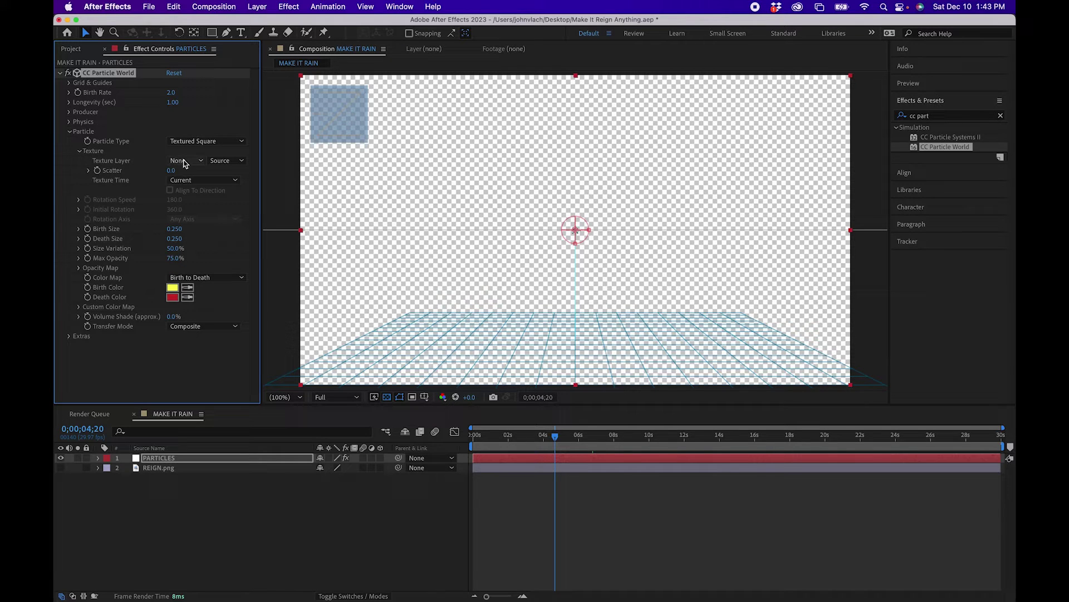
click(185, 161)
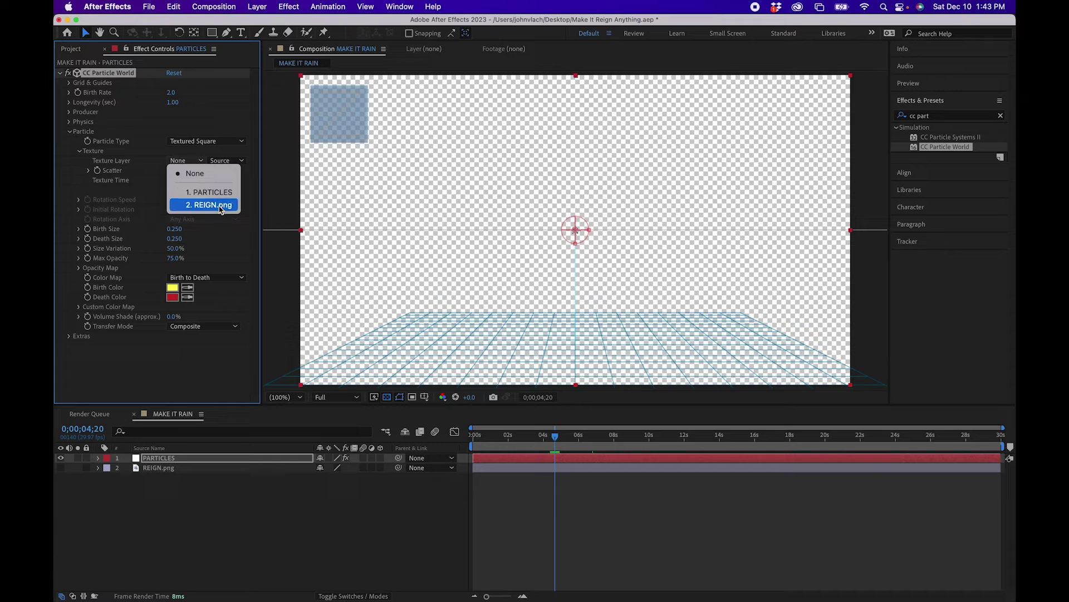
click(221, 205)
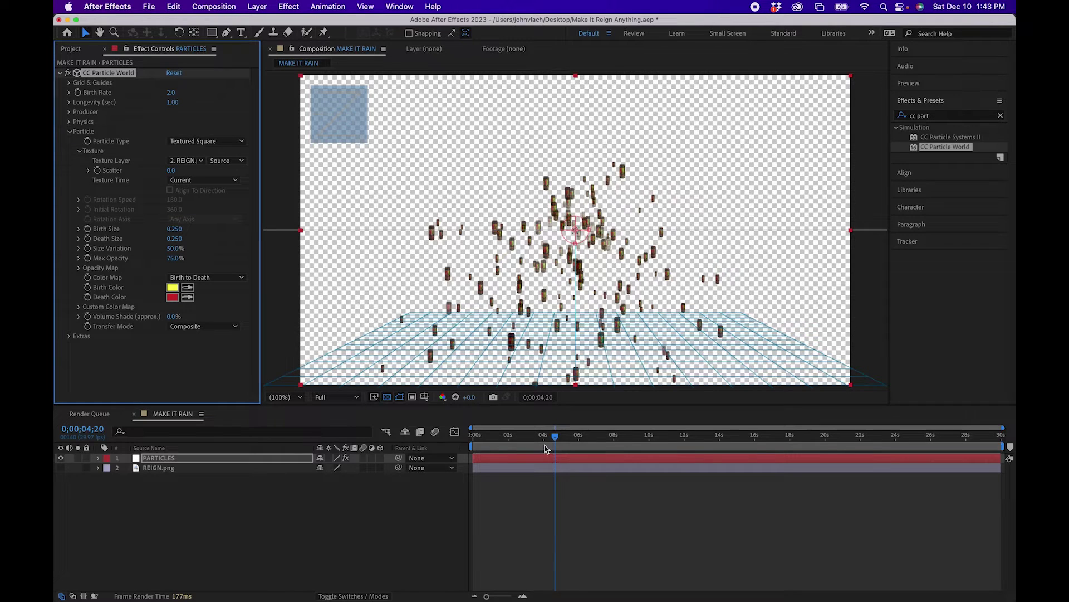
drag(556, 436, 601, 437)
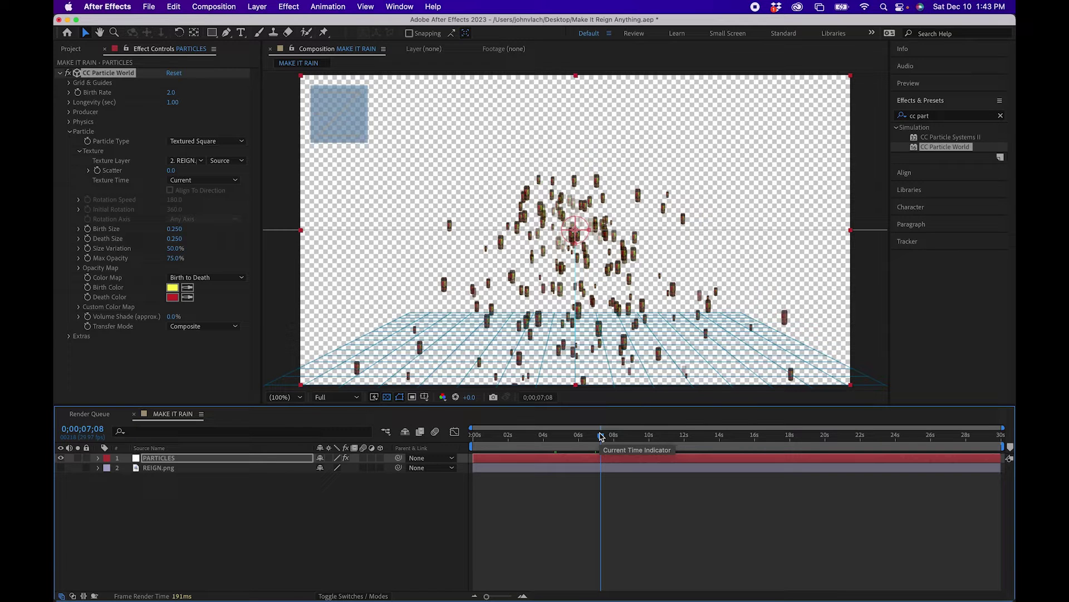
drag(600, 436, 583, 436)
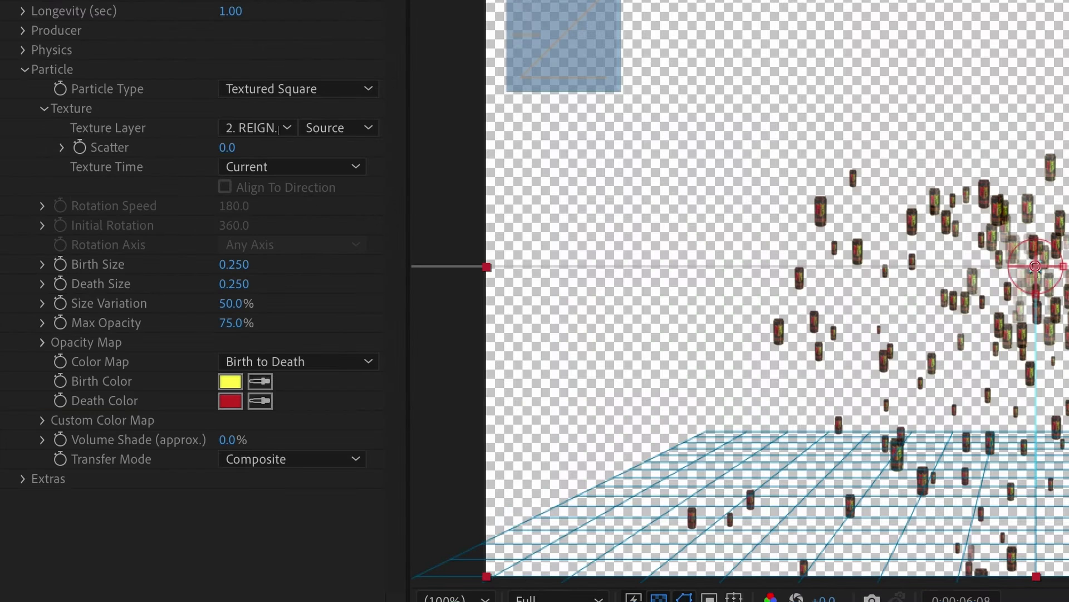
- Set Birth Size 0, Death Size 1.5, Size Variation 100% and Max Opacity 100%
click(236, 265)
text(0)
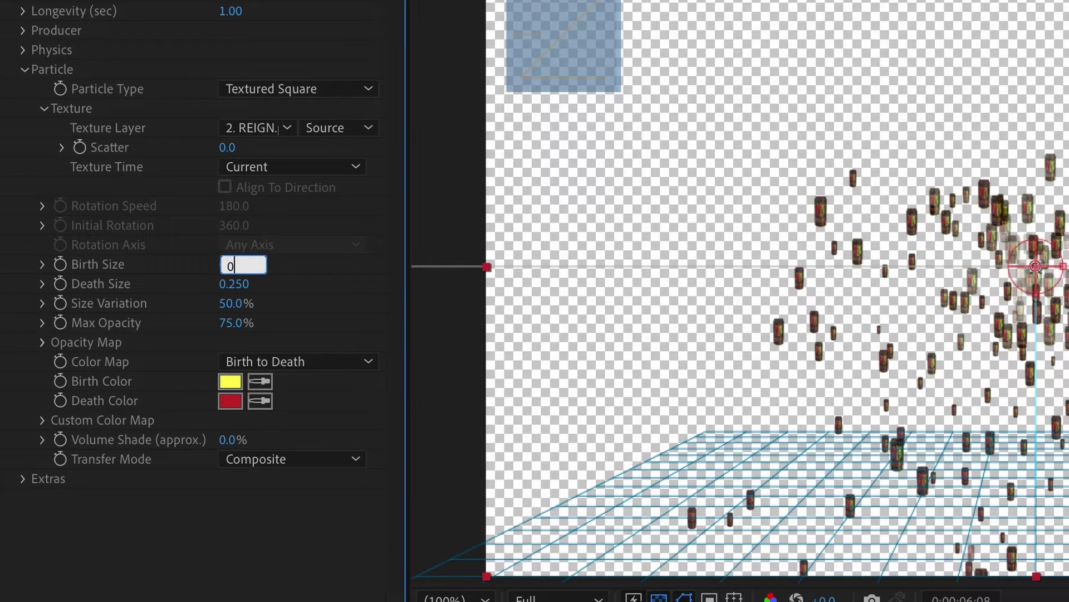
key(Return)
click(239, 284)
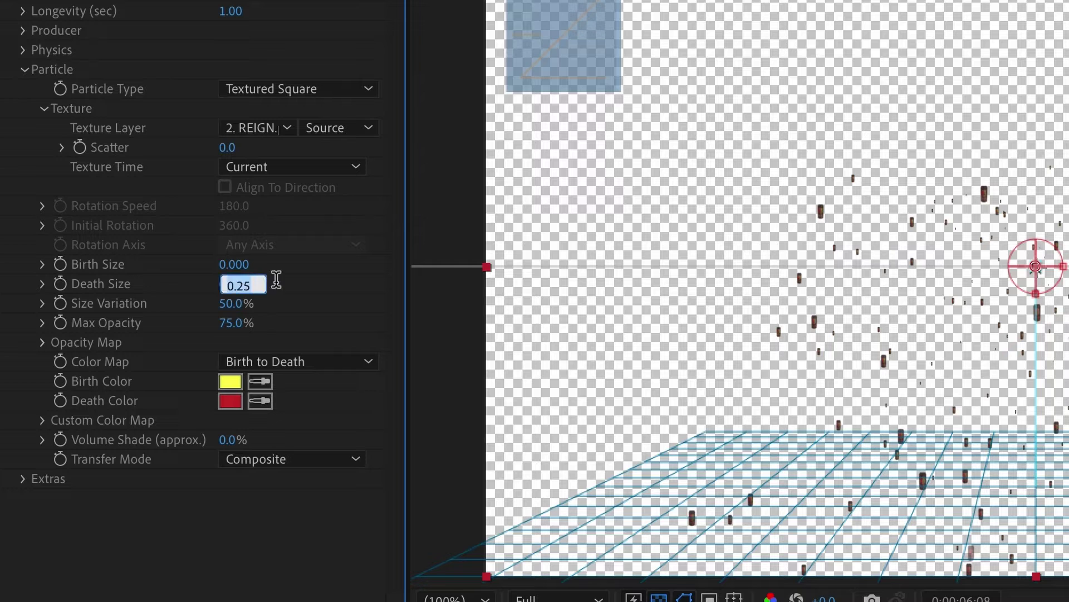
text(1.5)
key(Return)
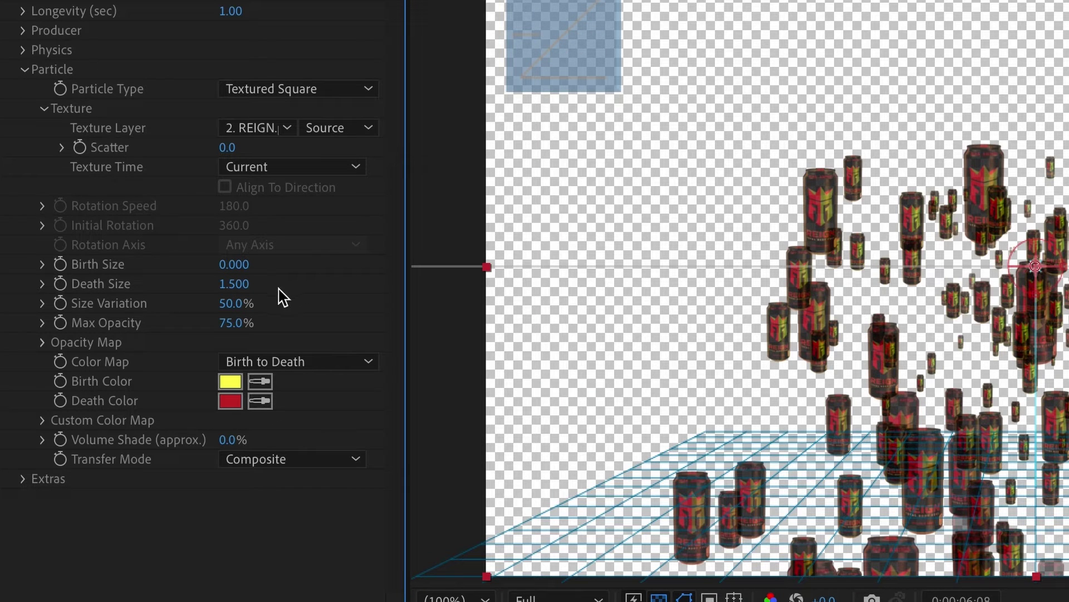
click(240, 304)
text(100)
key(Return)
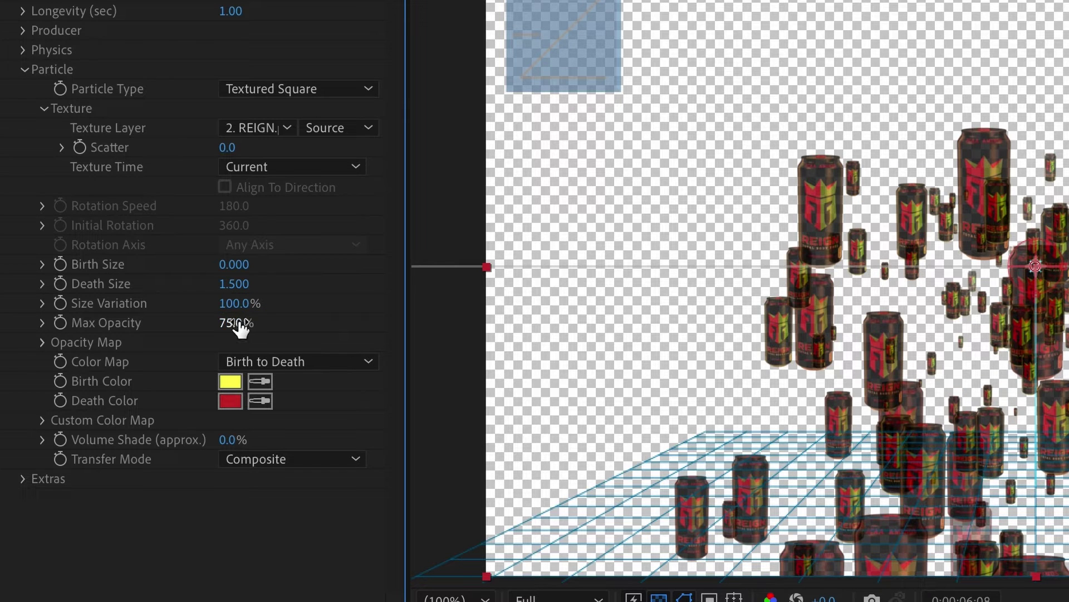
click(237, 322)
text(100)
key(Return)
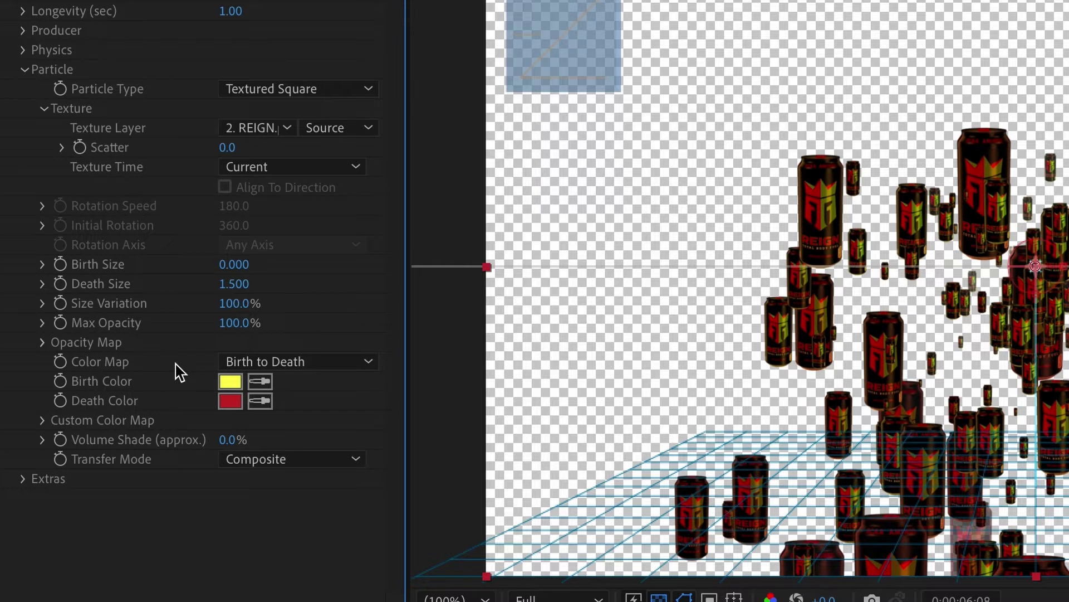
- Set the Color Map to Origin Constant so the cans keep their original colours
click(333, 364)
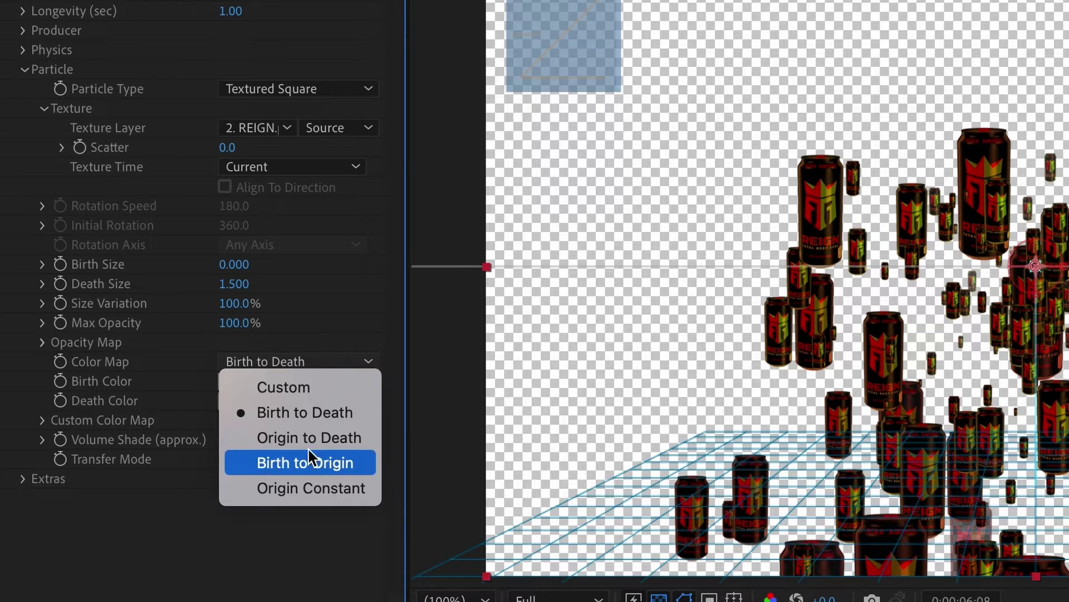
click(273, 496)
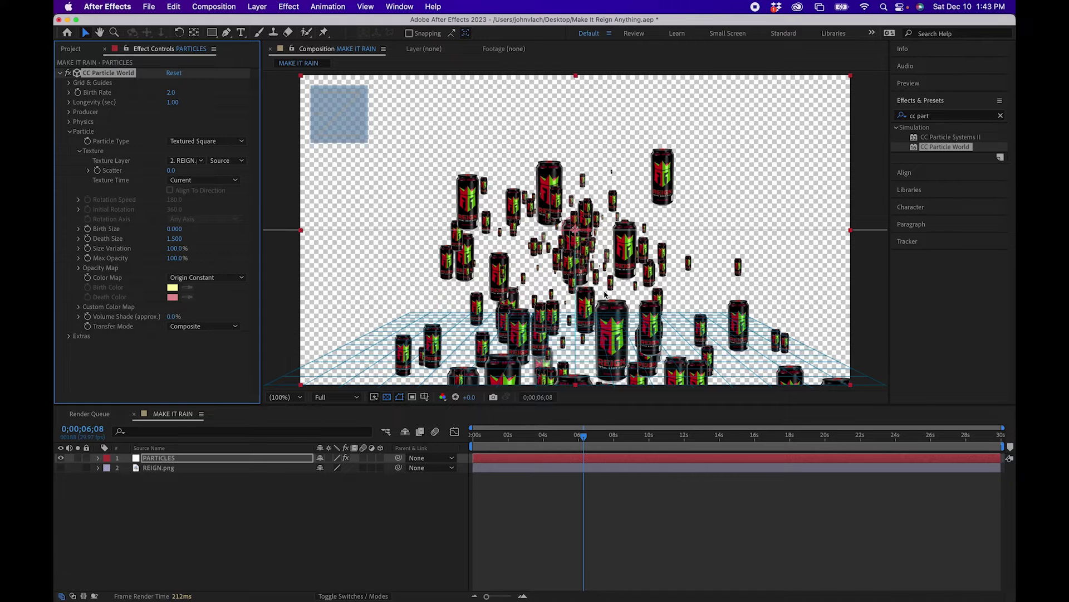
mouse_move(581, 444)
mouse_down()
mouse_move(546, 436)
mouse_move(647, 436)
mouse_move(597, 437)
mouse_up()
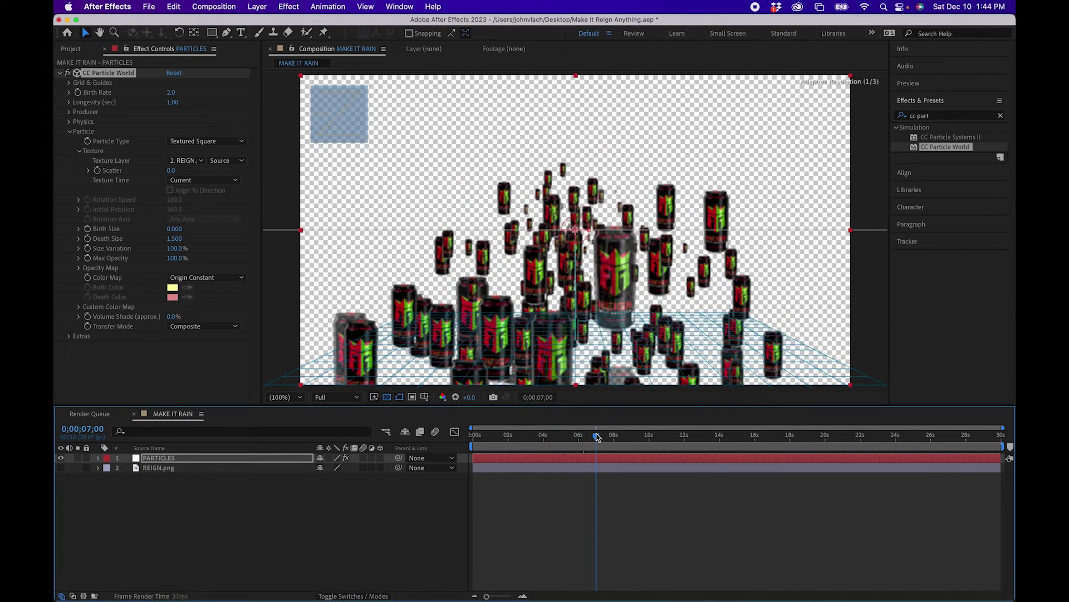
- Set the particle Longevity to 10.00 seconds
click(115, 106)
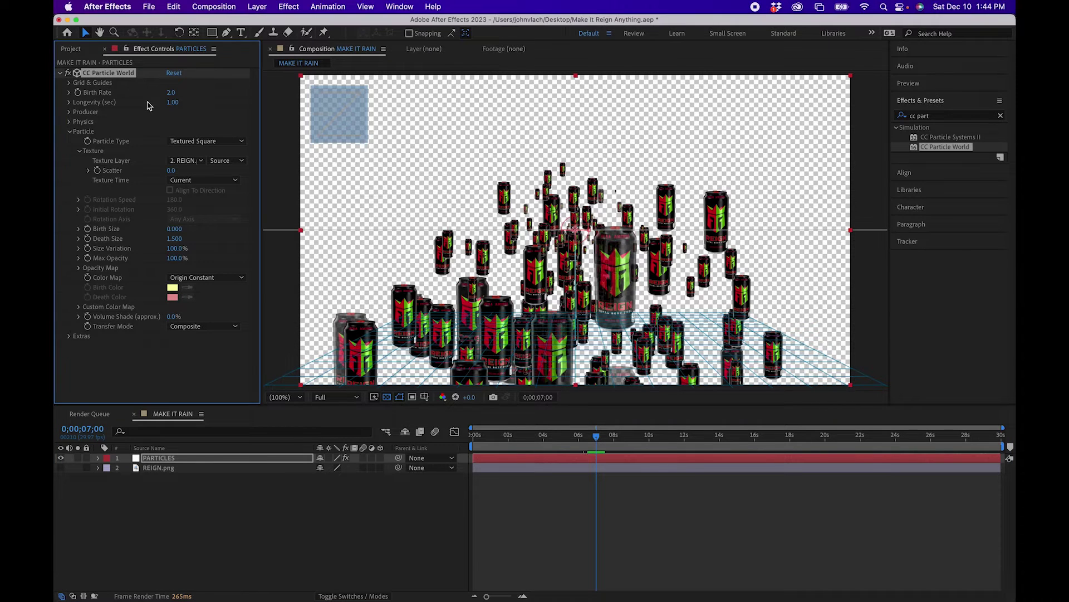
click(171, 102)
text(1)
key(Return)
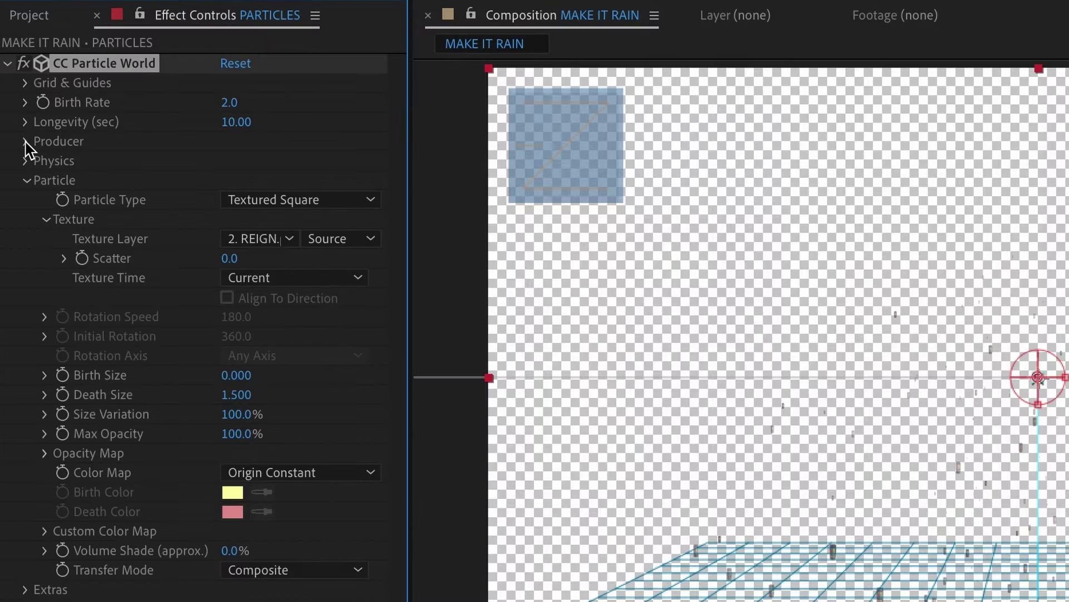
click(70, 112)
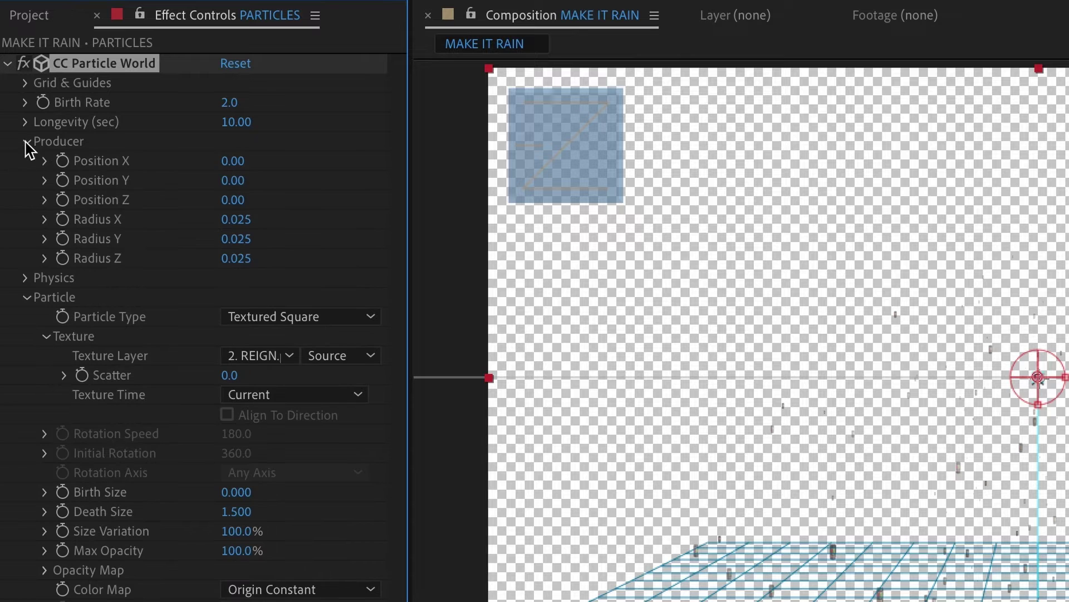
- Set the Producer to Position Y -0.20, Radius X 1.5, Radius Y 0.5 and Radius Z 3.0
click(230, 181)
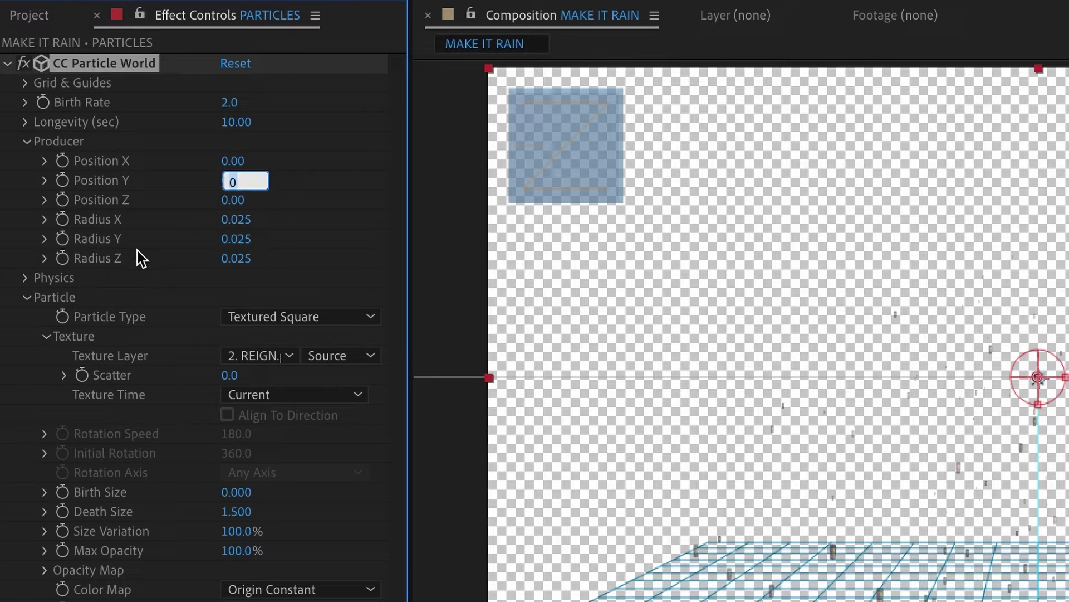
text(-0)
text(.2)
key(Return)
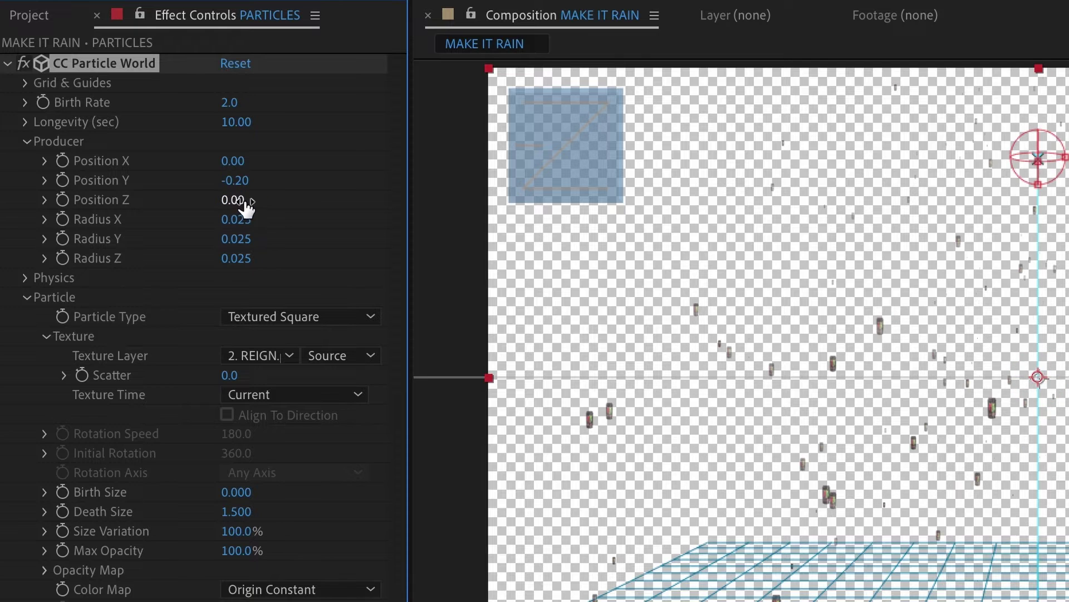
click(247, 220)
text(1.5)
key(Return)
click(244, 240)
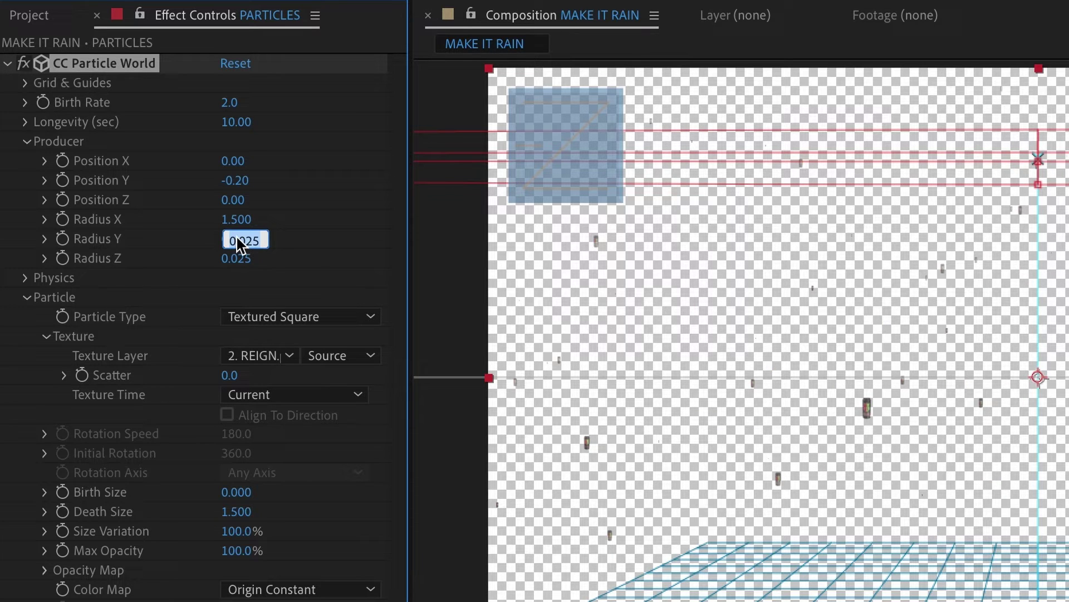
text(.02)
text(5)
key(Return)
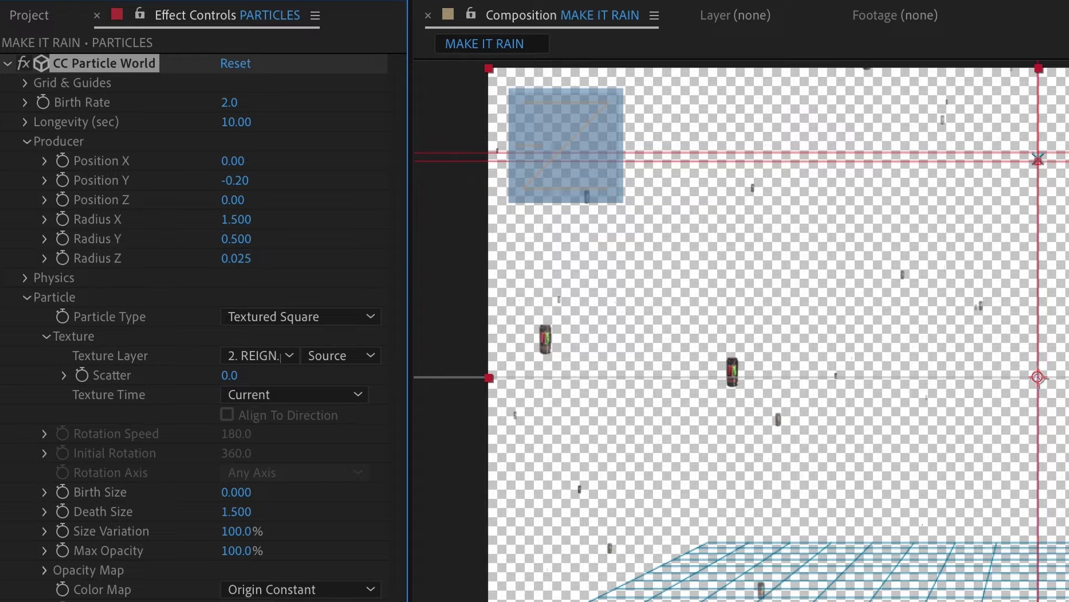
click(239, 259)
text(3)
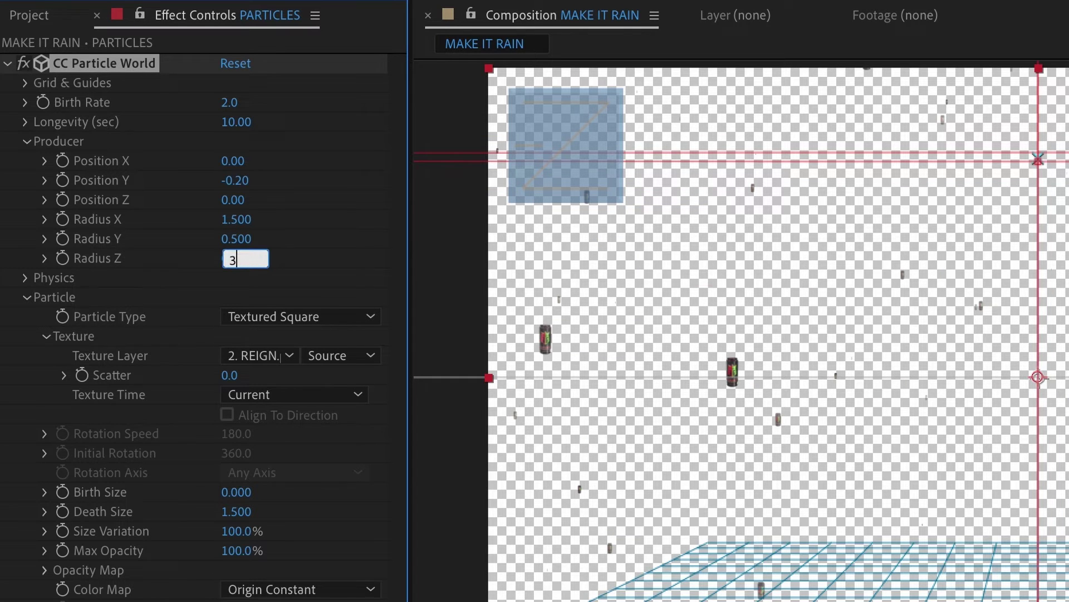
key(Return)
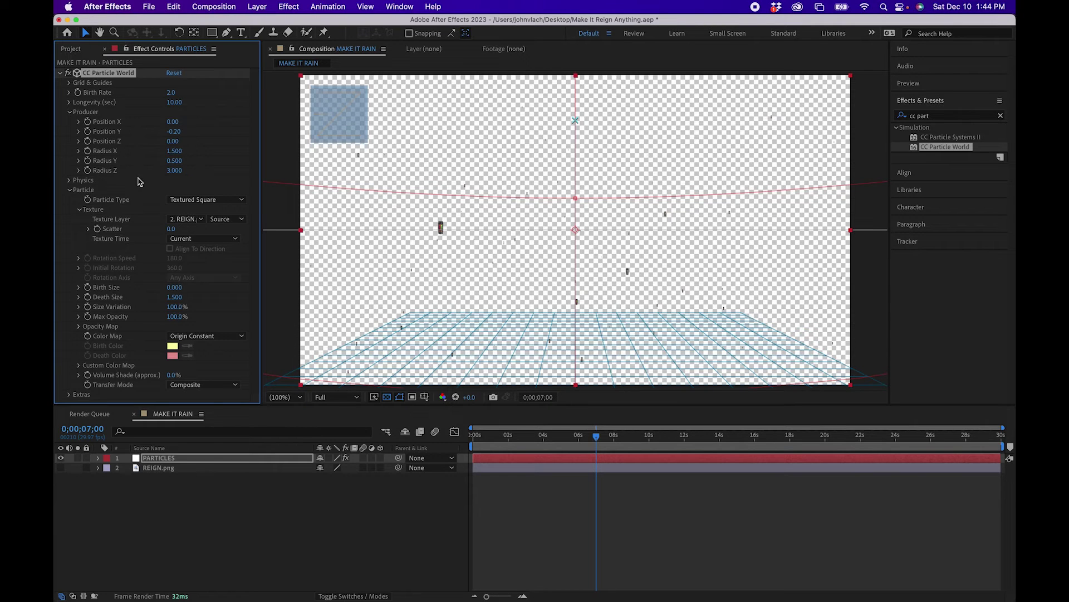
- Set the Physics Animation to Twirl, with Velocity 0 and Gravity 0.020
drag(545, 436, 725, 431)
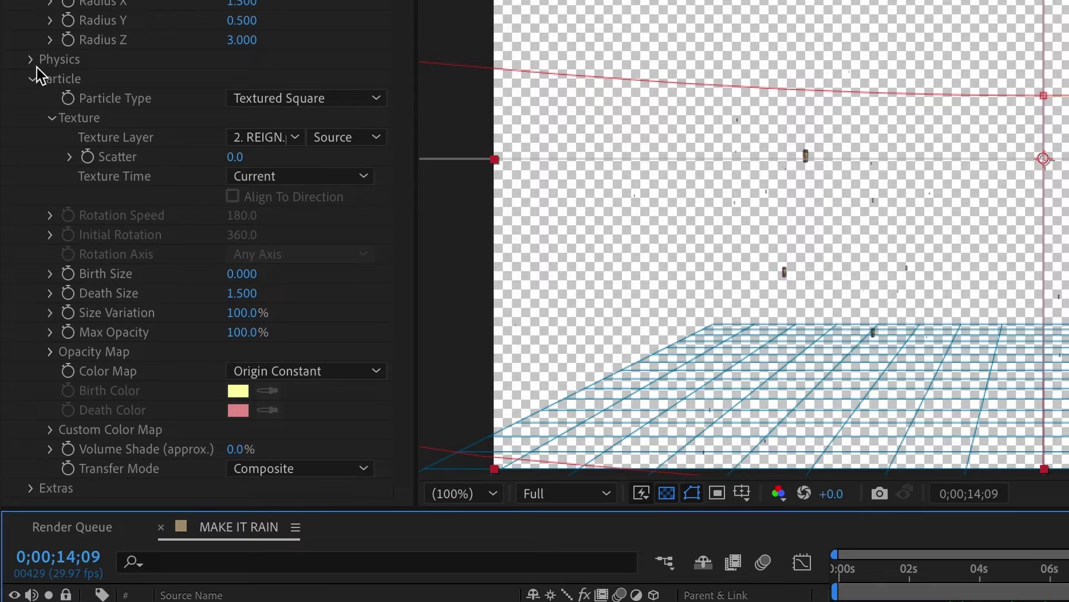
click(32, 60)
click(290, 78)
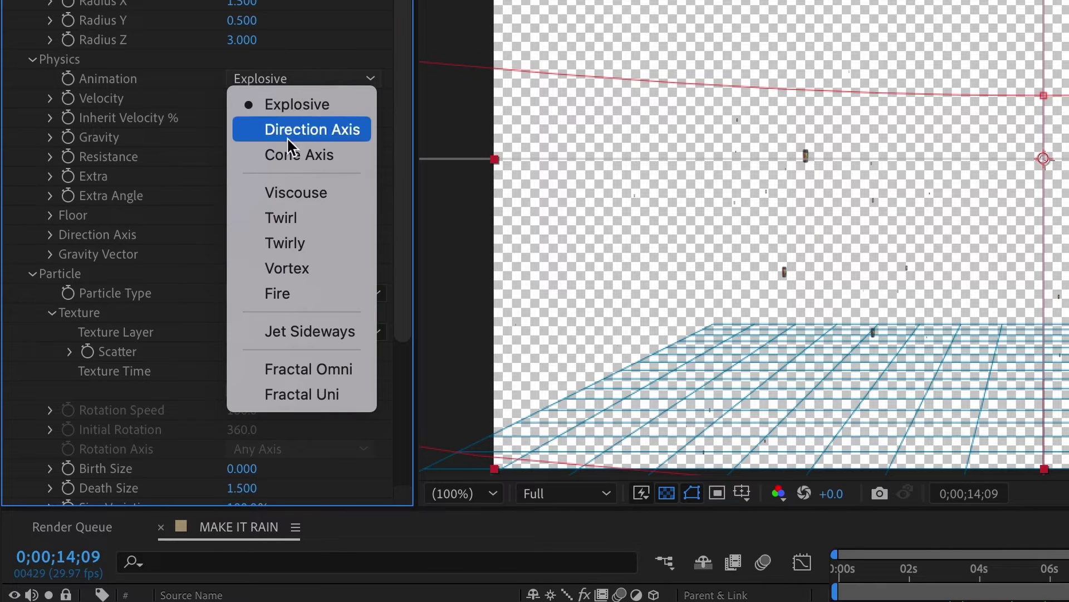
click(298, 217)
key(Tab)
text(0)
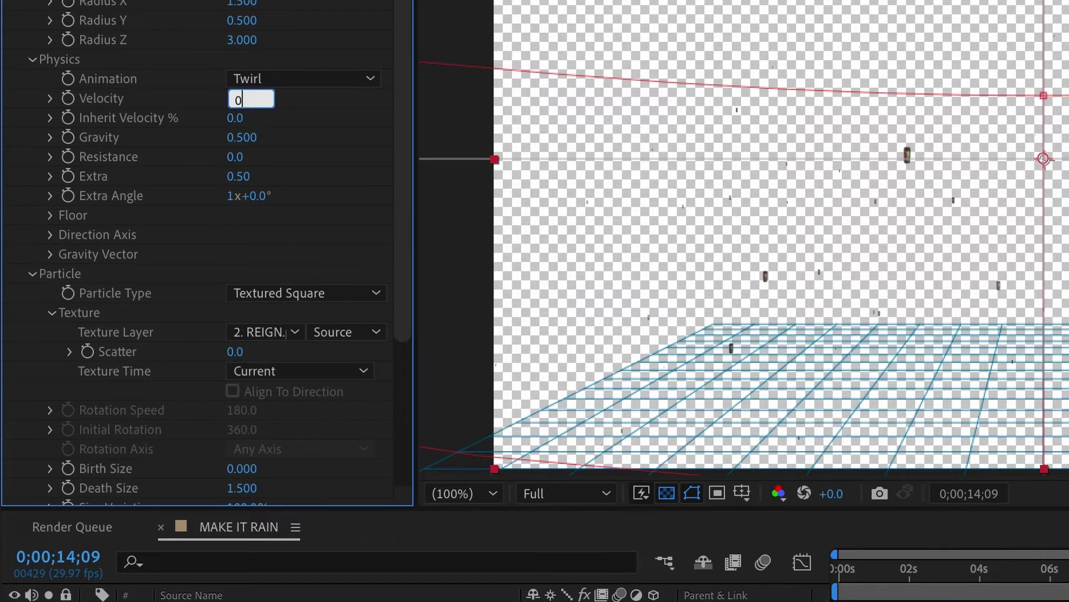
key(Return)
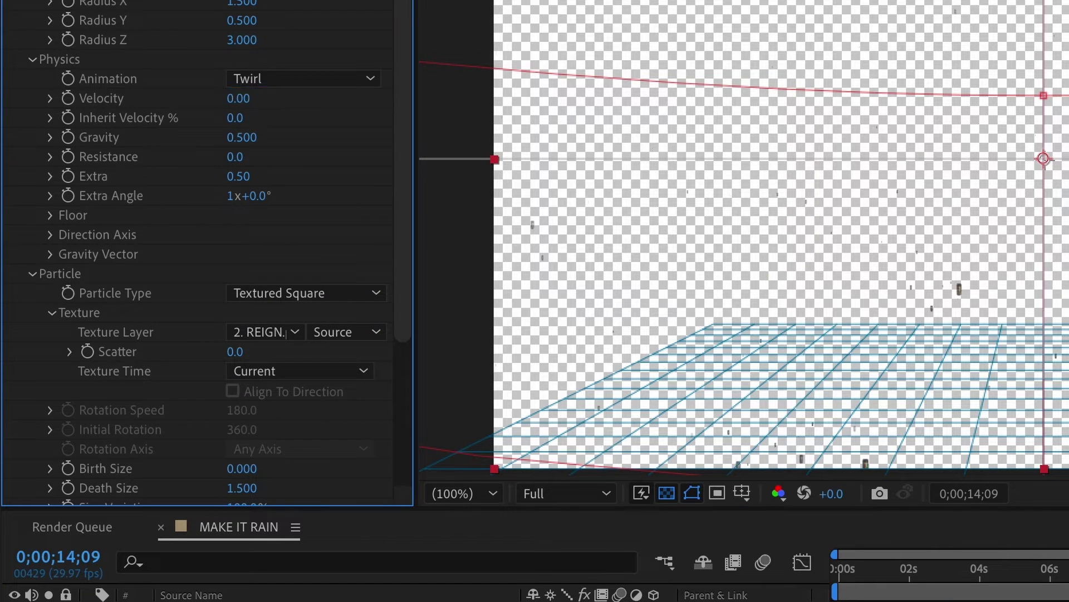
click(241, 138)
text(.)
key(Return)
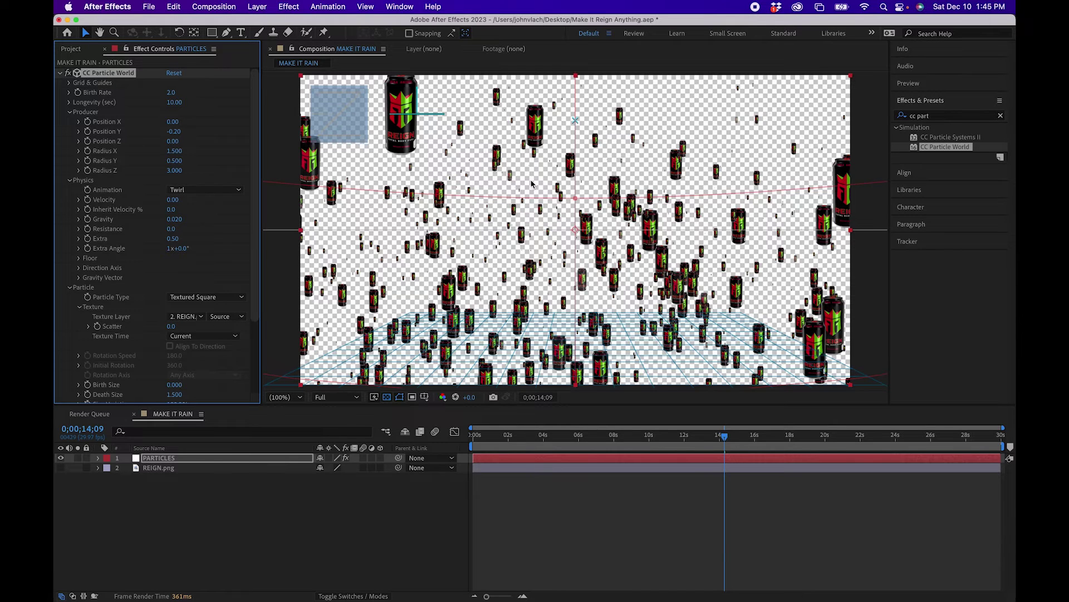
- Preview the falling cans from 04;02, then stop the playback at 03;16
drag(640, 436, 545, 436)
key(space)
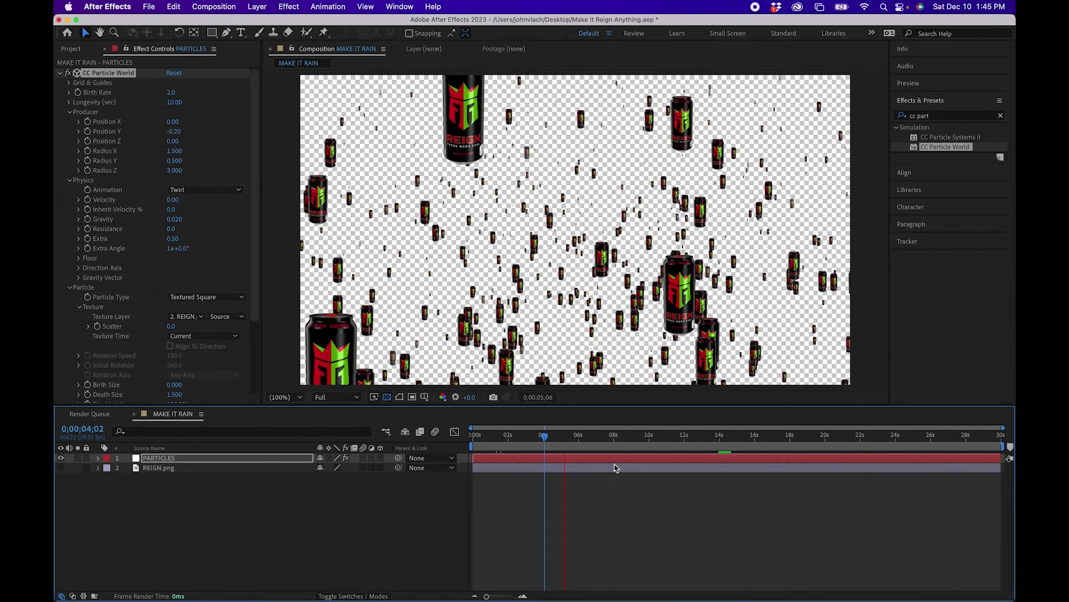
click(536, 439)
drag(538, 441, 538, 442)
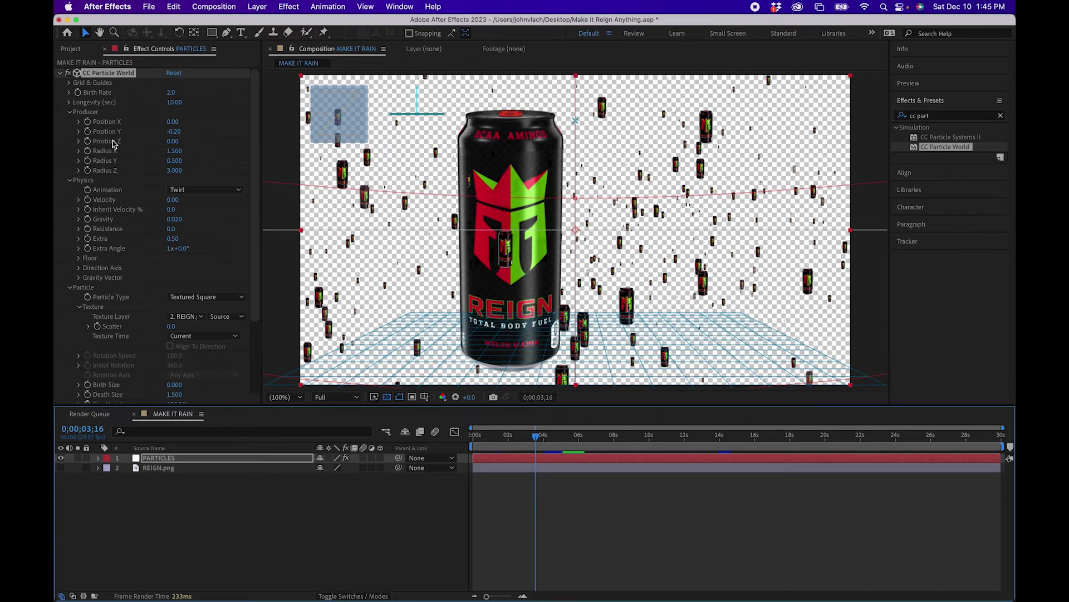
- Set the Producer's Radius Z to 1 and move the current time to 07;16
click(175, 171)
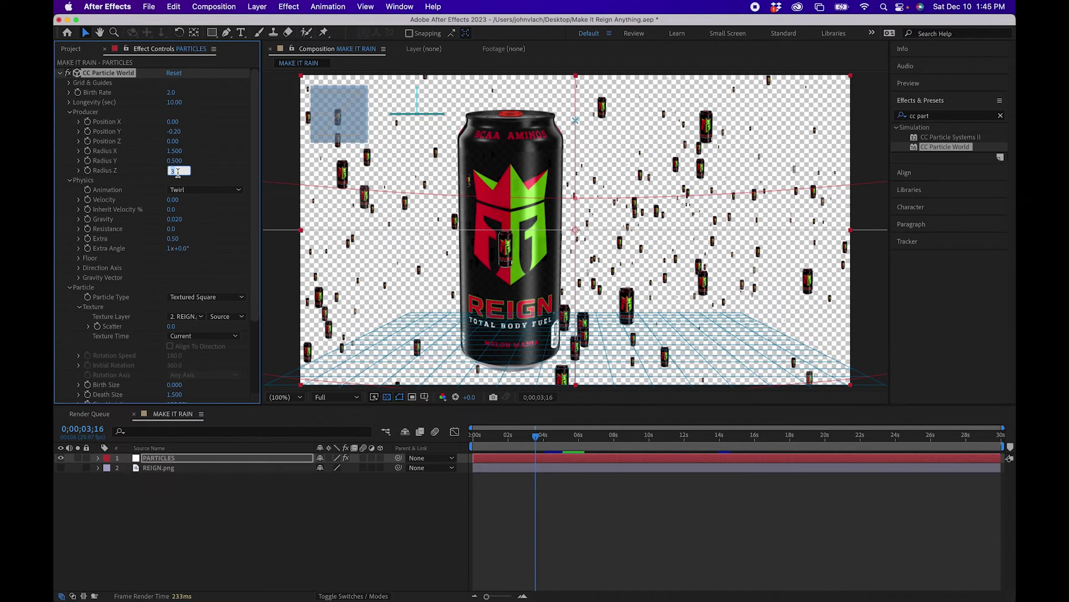
text(1)
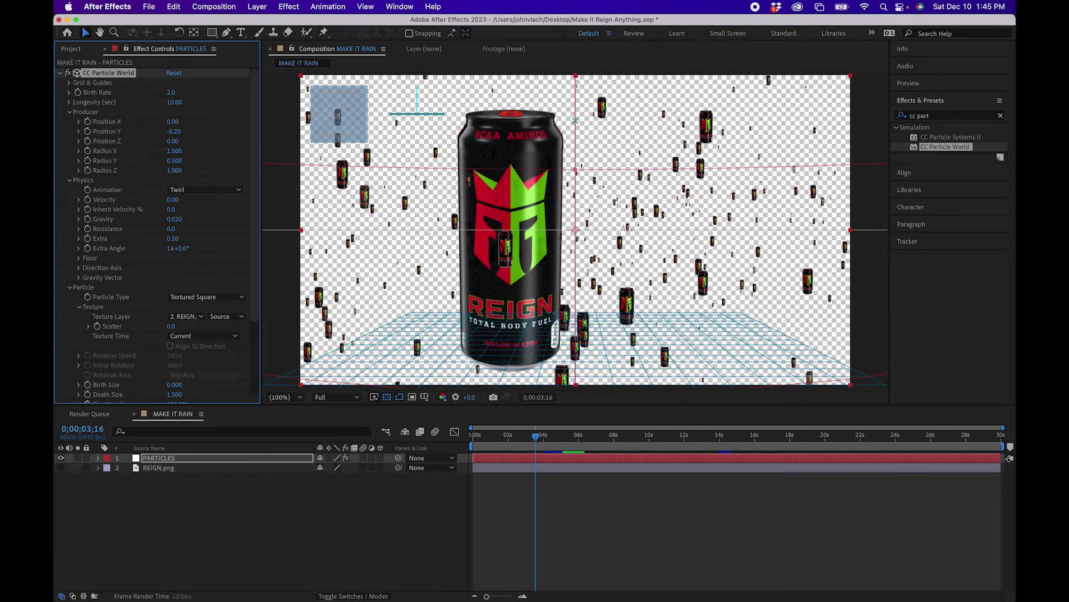
key(Return)
drag(555, 443, 617, 497)
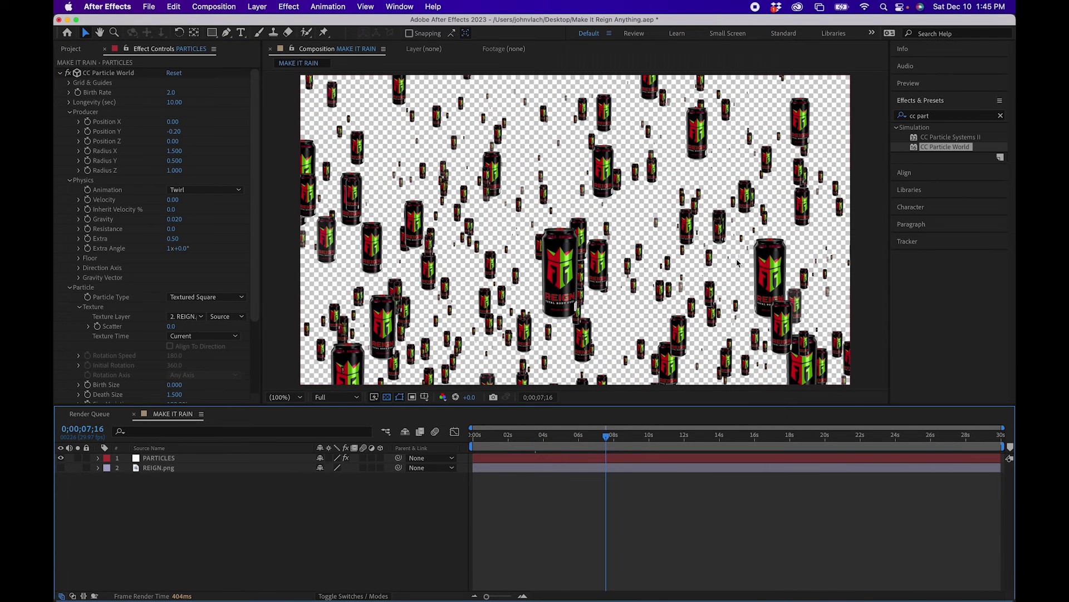
- Replace the REIGN.png layer with CAT.png from the Project panel
click(164, 471)
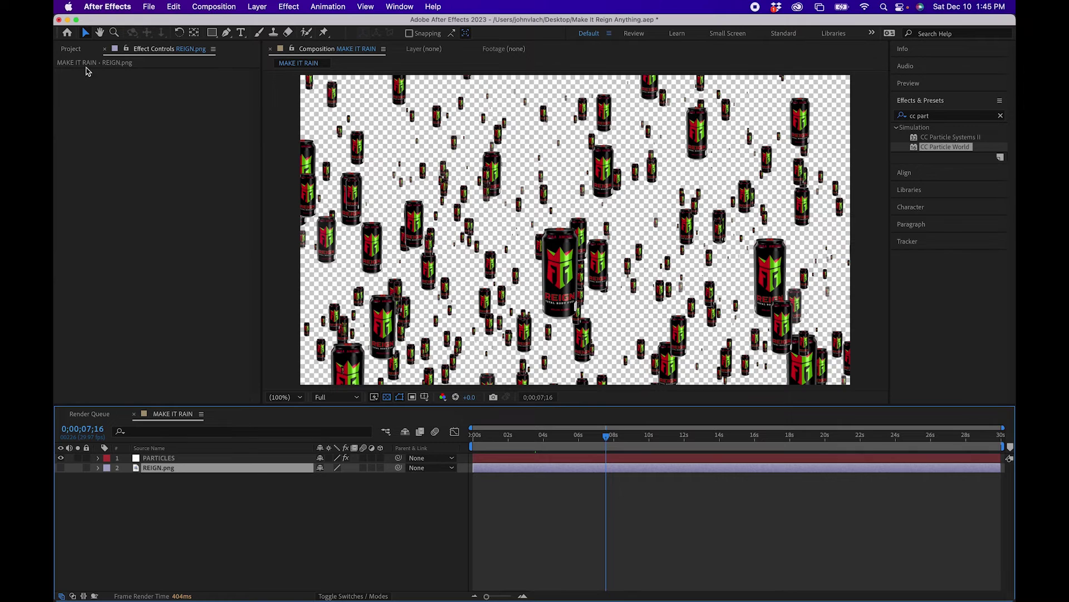
click(73, 49)
click(89, 154)
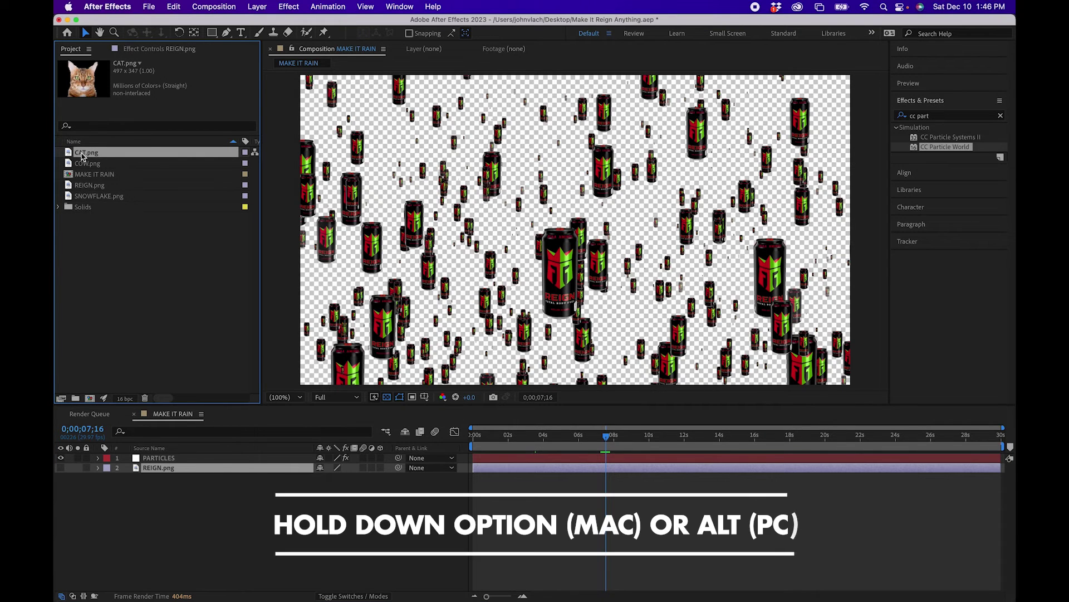
drag(82, 156, 178, 469)
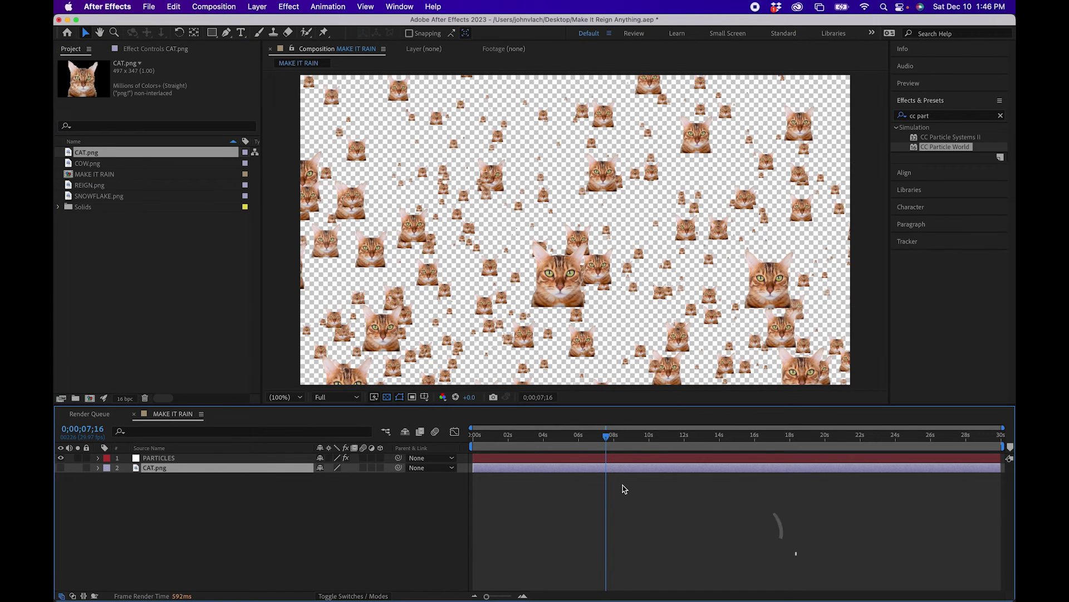
- Swap layer 2 to COW.png, then to SNOWFLAKE.png, and select the PARTICLES layer
drag(88, 163, 178, 469)
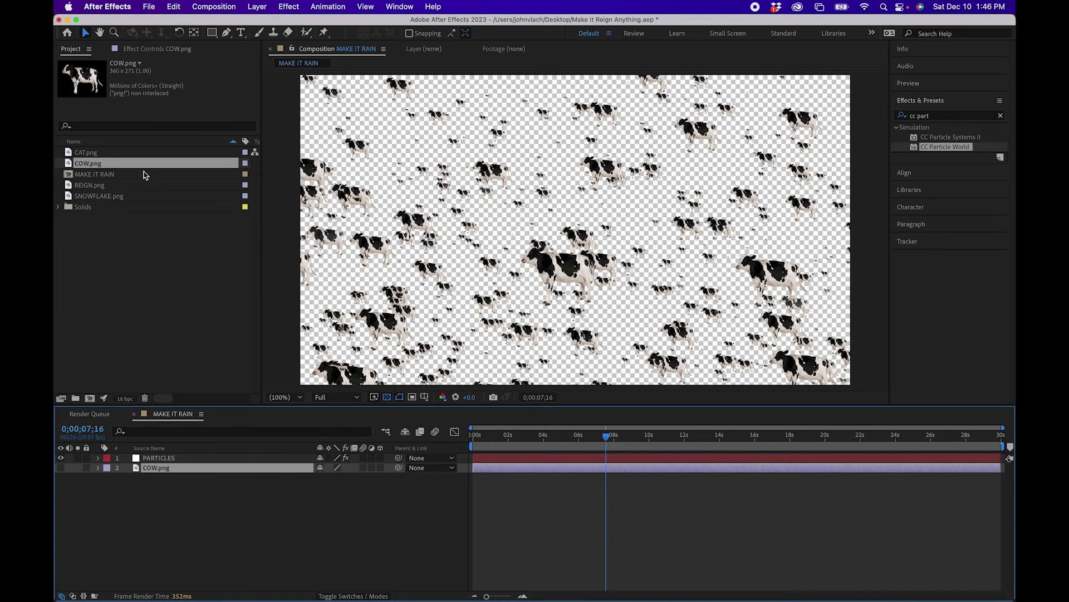
click(107, 196)
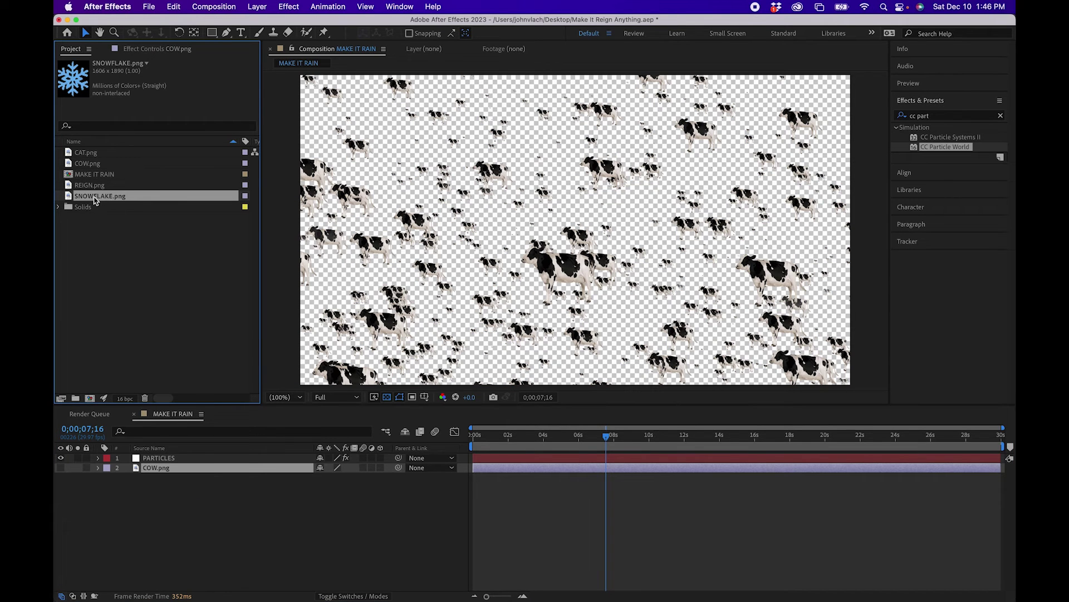
drag(94, 201, 209, 470)
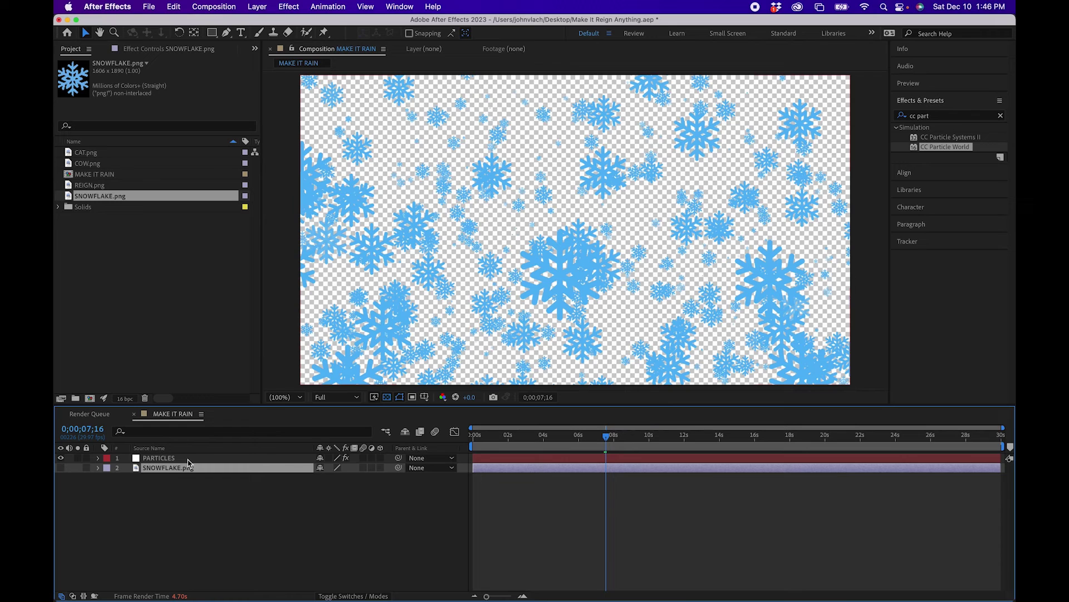
click(167, 458)
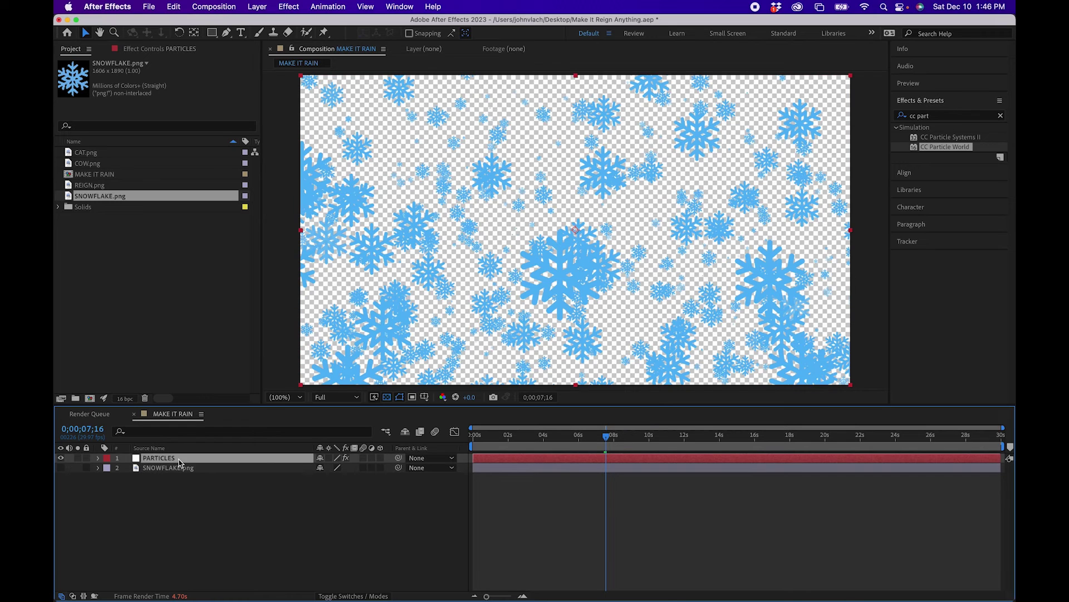
- Set CC Particle World's Birth Rate to 1.0 and Death Size to 0.500, then scrub to 09;18
click(167, 49)
click(173, 93)
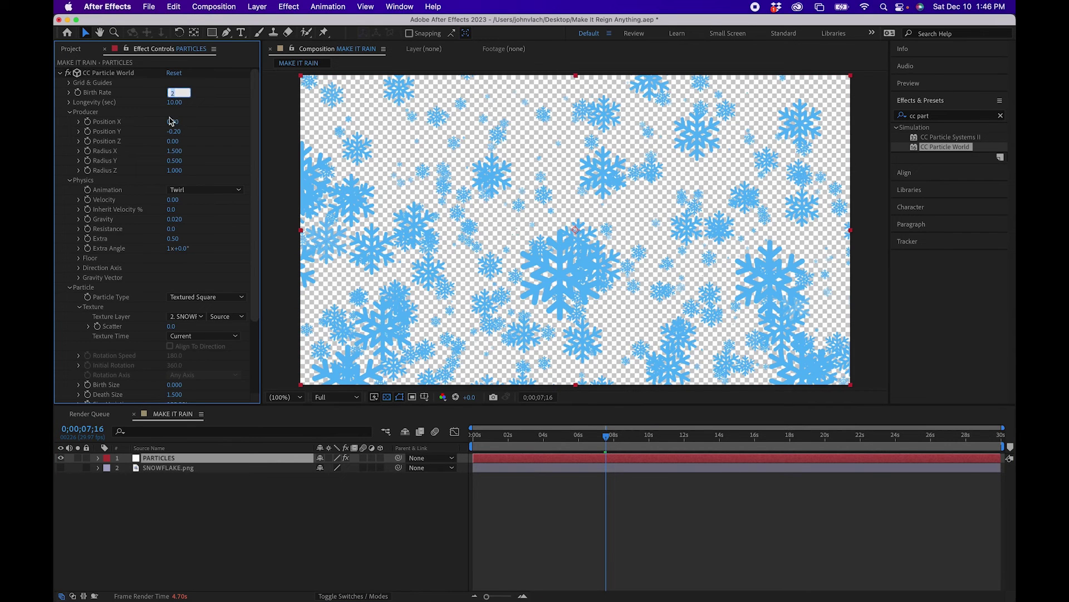
key(Return)
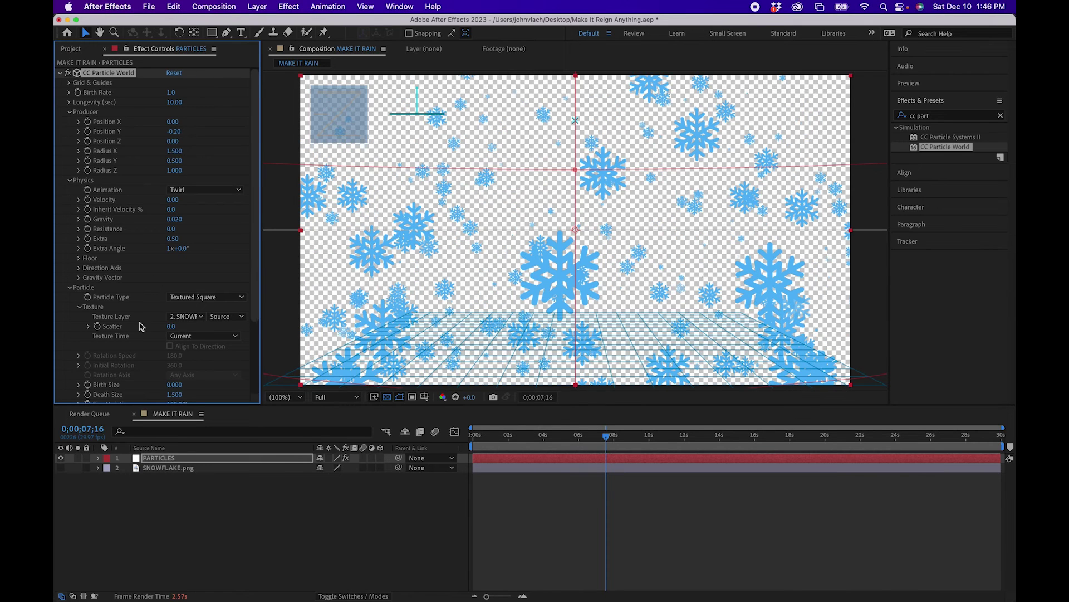
scroll(143, 327, down, 3)
click(174, 343)
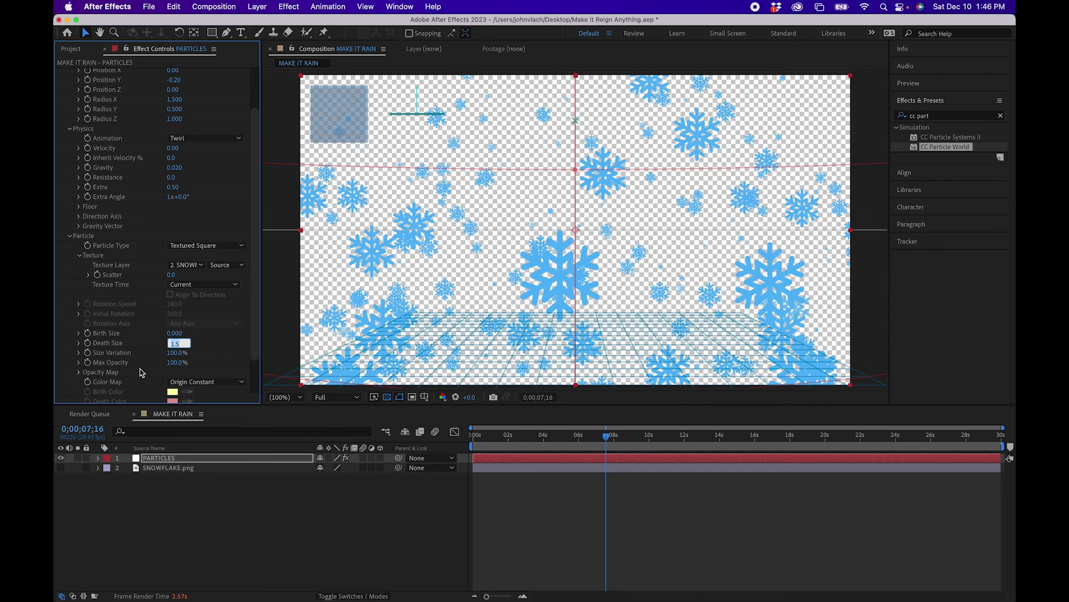
text(.5)
key(Return)
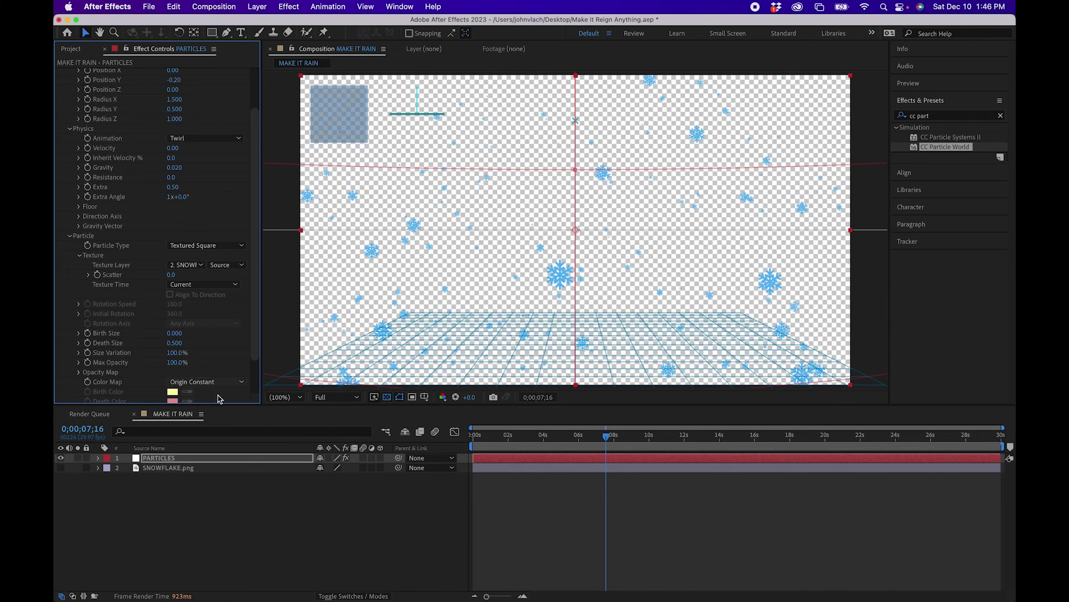
click(283, 533)
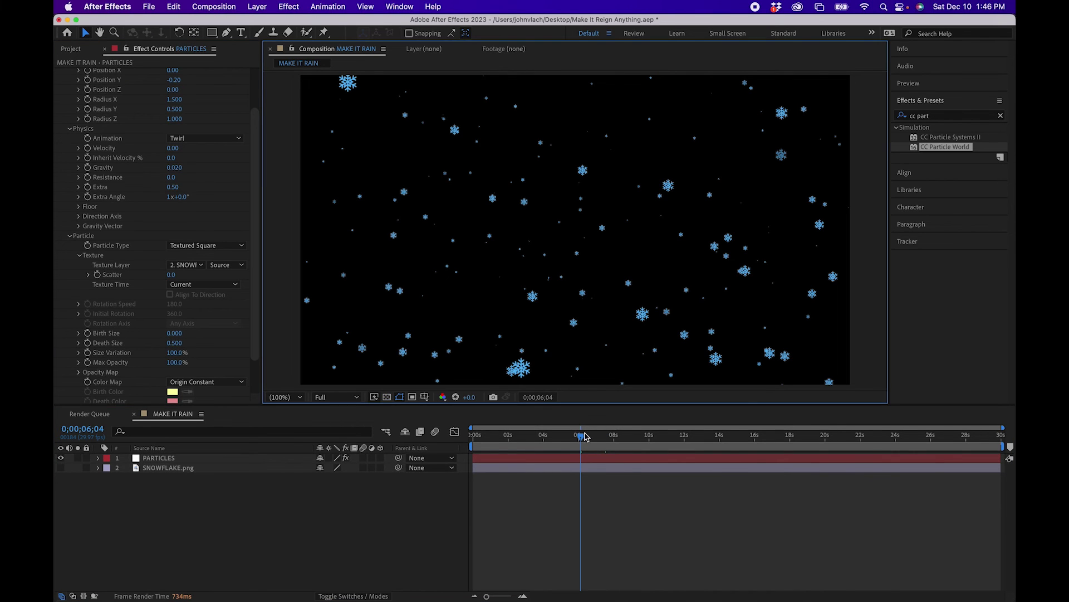
drag(585, 436, 661, 431)
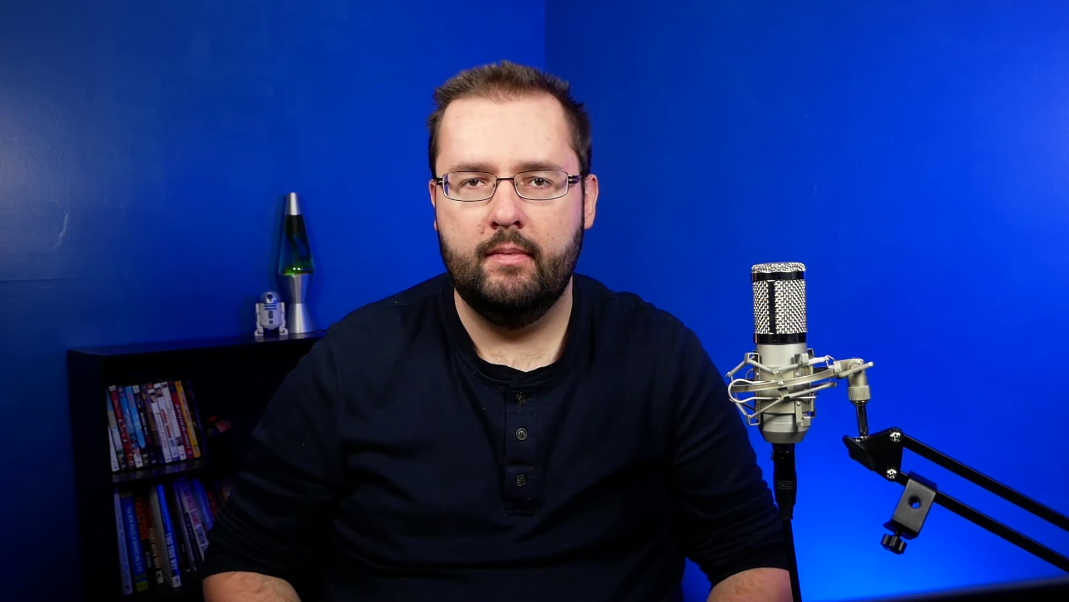